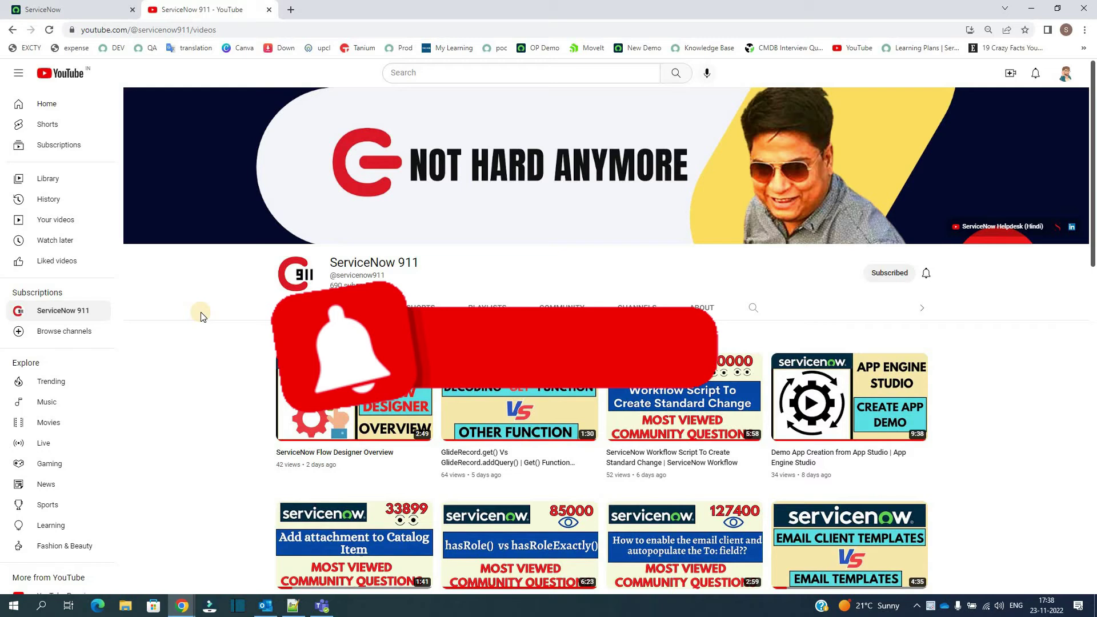
Open Flow Designer by filtering the ServiceNow navigator for 'flow de'
left_click_drag(201, 316, 166, 178)
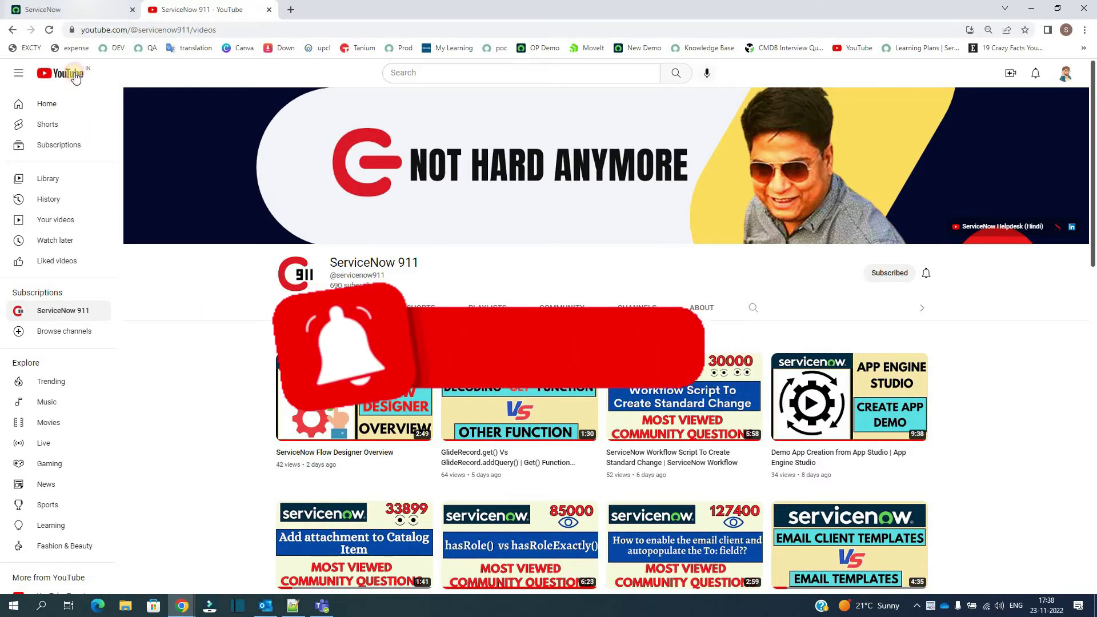
left_click(69, 9)
key("BackSpace")
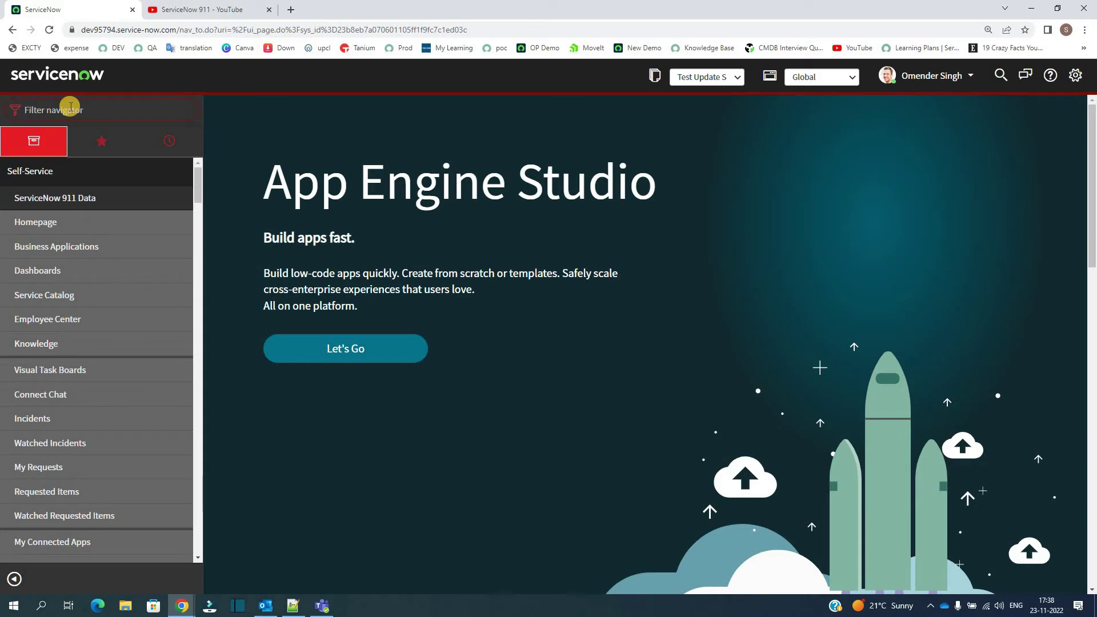
type("flow de")
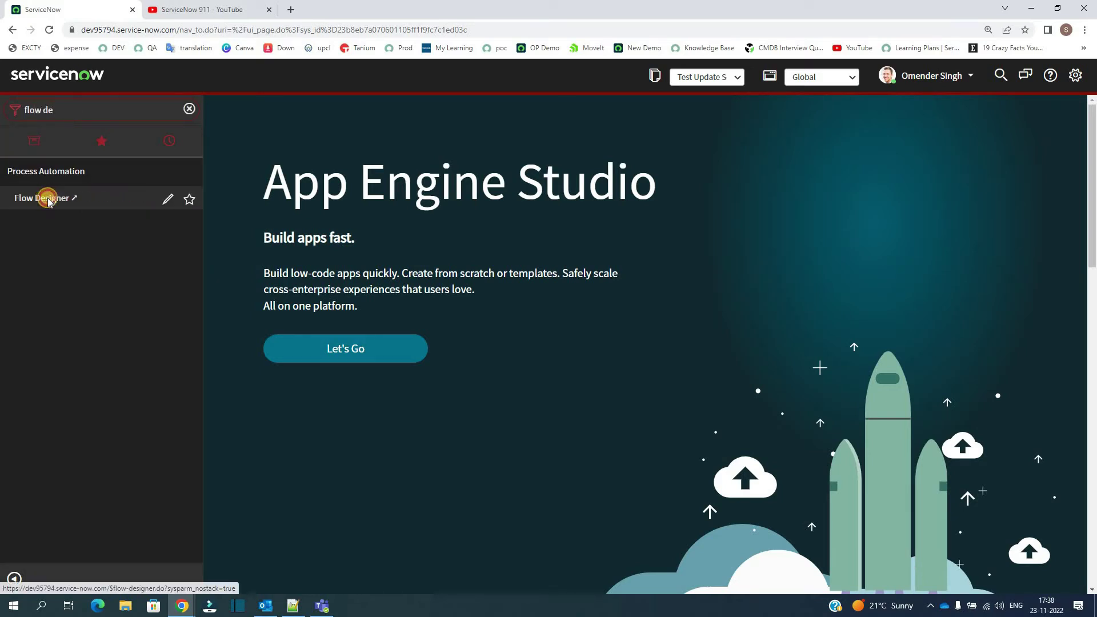
left_click(48, 199)
Create a new flow named 'Test Flow Designer basics' and submit it
left_click(899, 162)
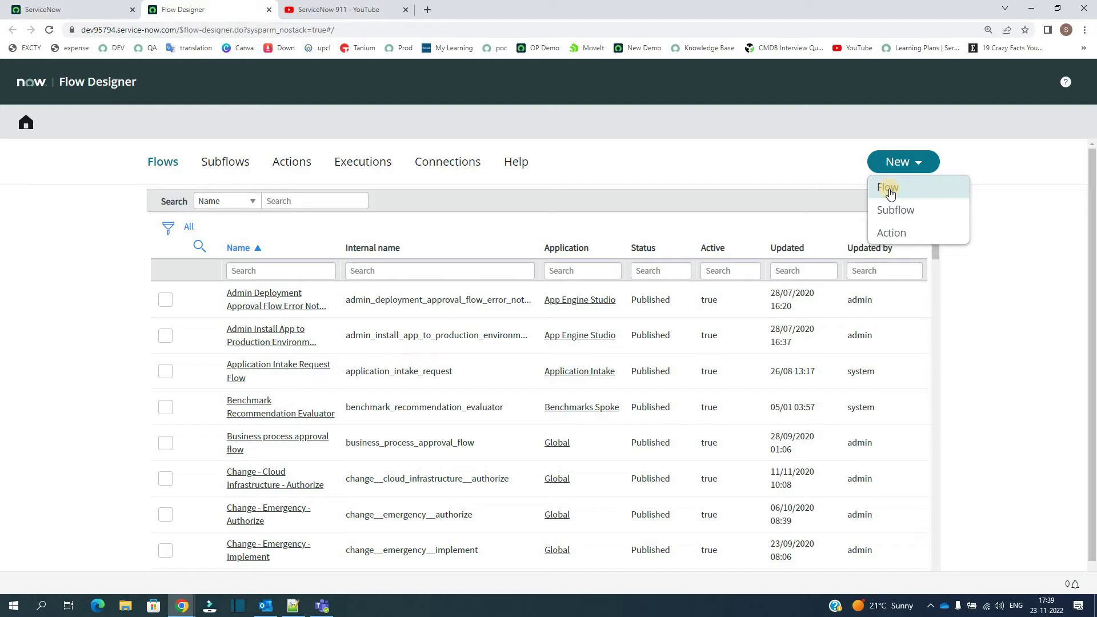
left_click(889, 189)
type("Test Flow Designer basics")
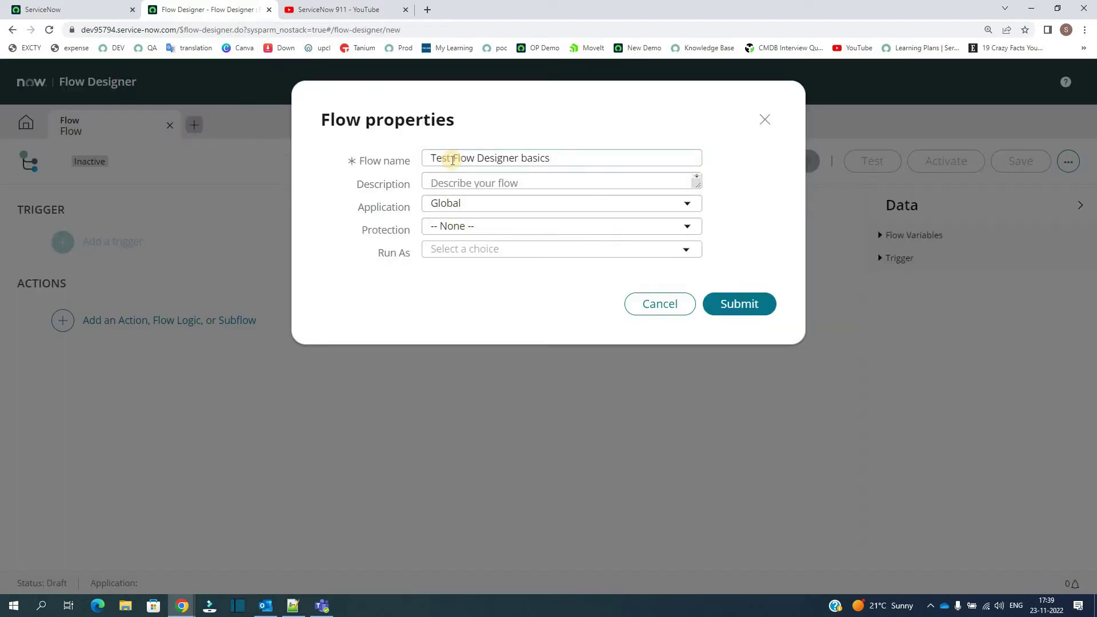
triple_click(452, 160)
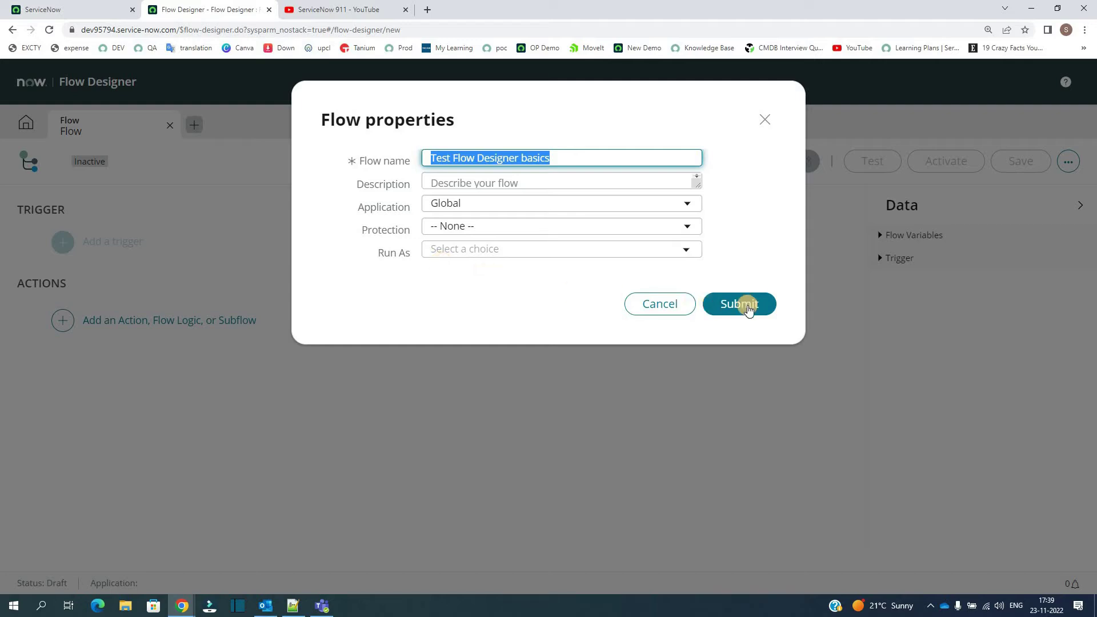
left_click(749, 303)
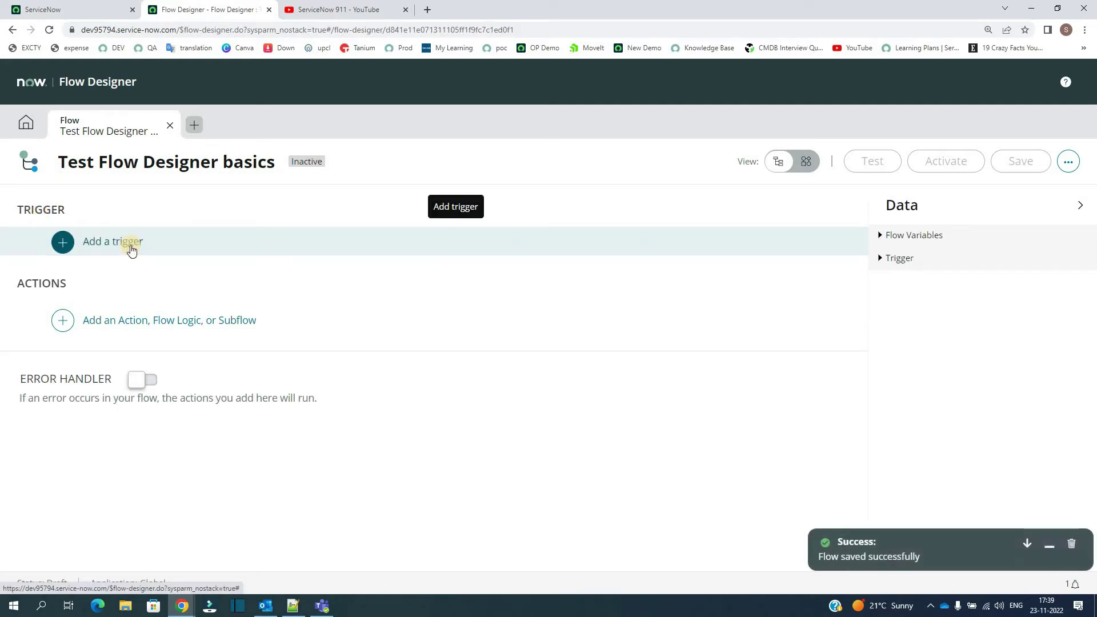
Add an Updated record trigger watching the Incident [incident] table
left_click(131, 249)
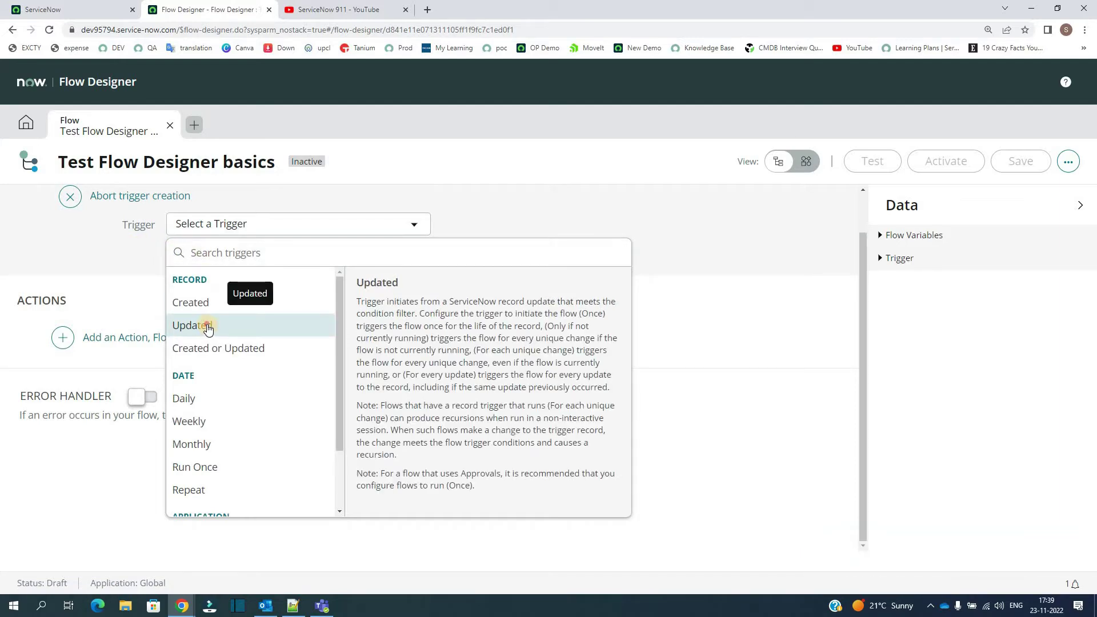
left_click(208, 326)
left_click(346, 297)
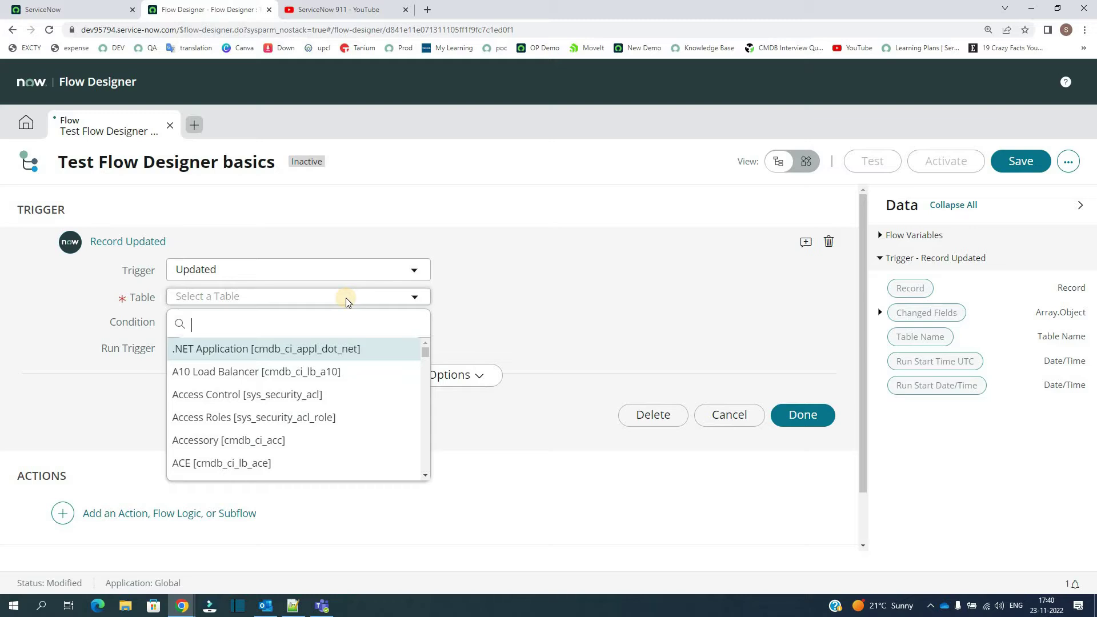
type("incident")
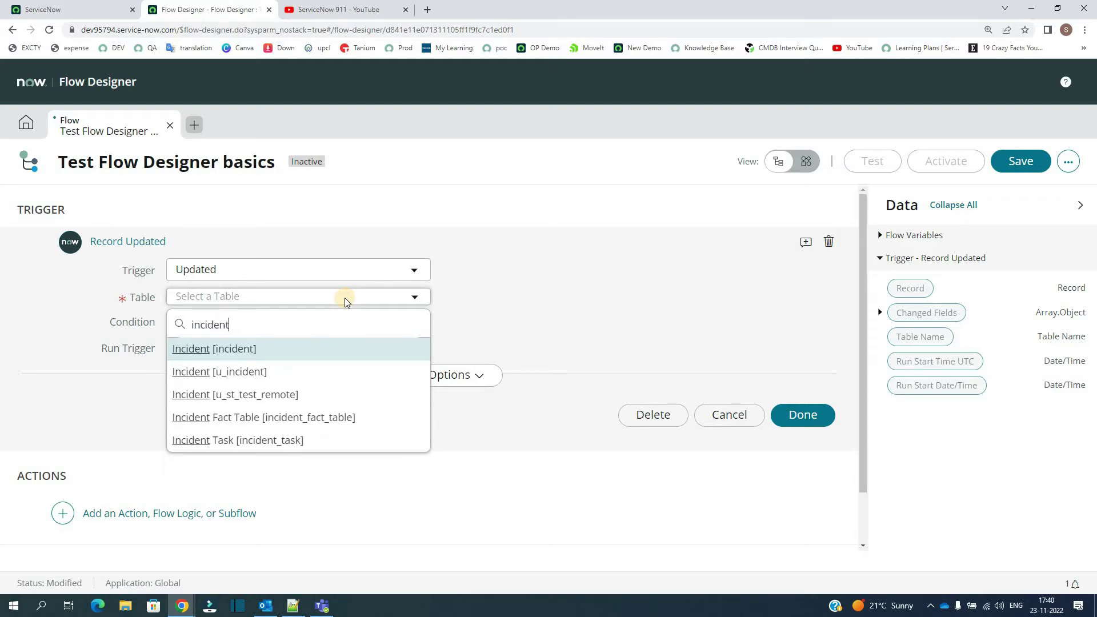
left_click(236, 349)
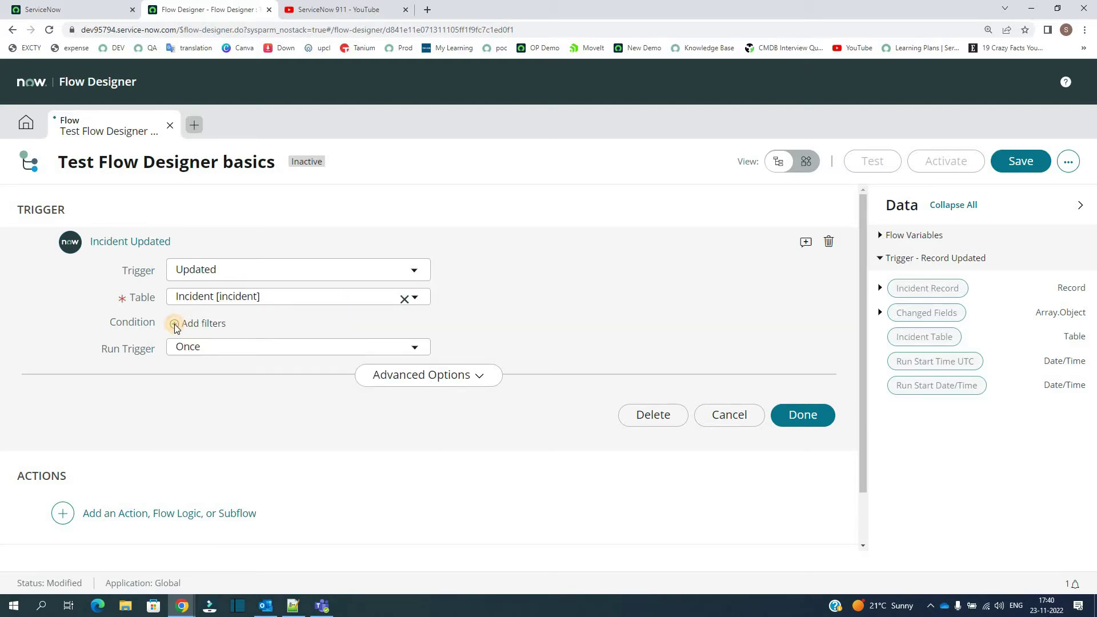
Add a trigger filter condition: State changes
left_click(174, 324)
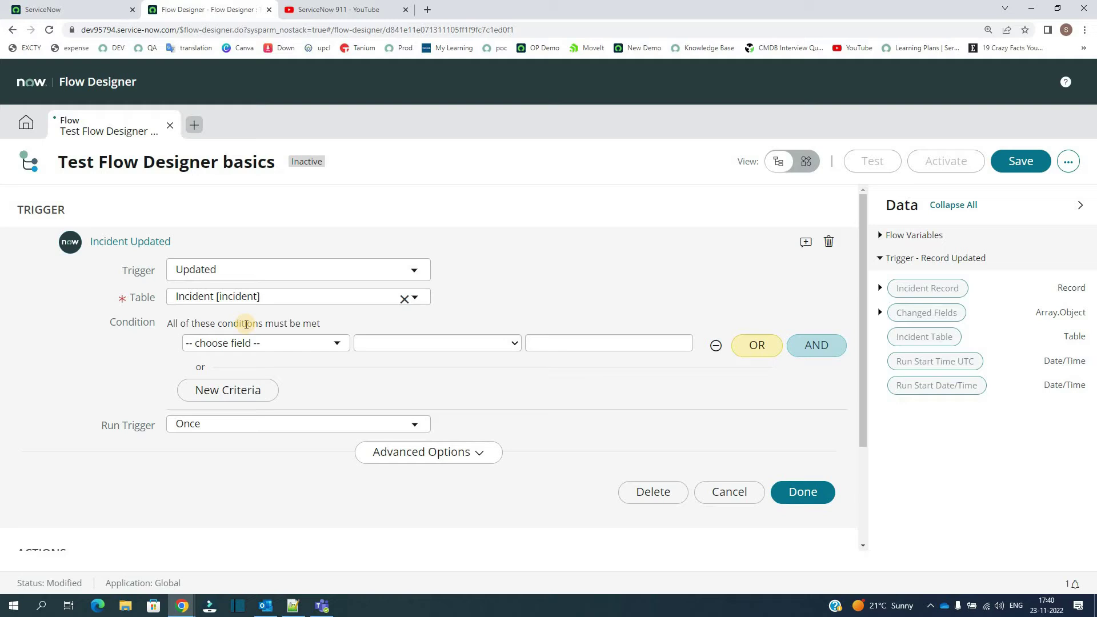
left_click(240, 346)
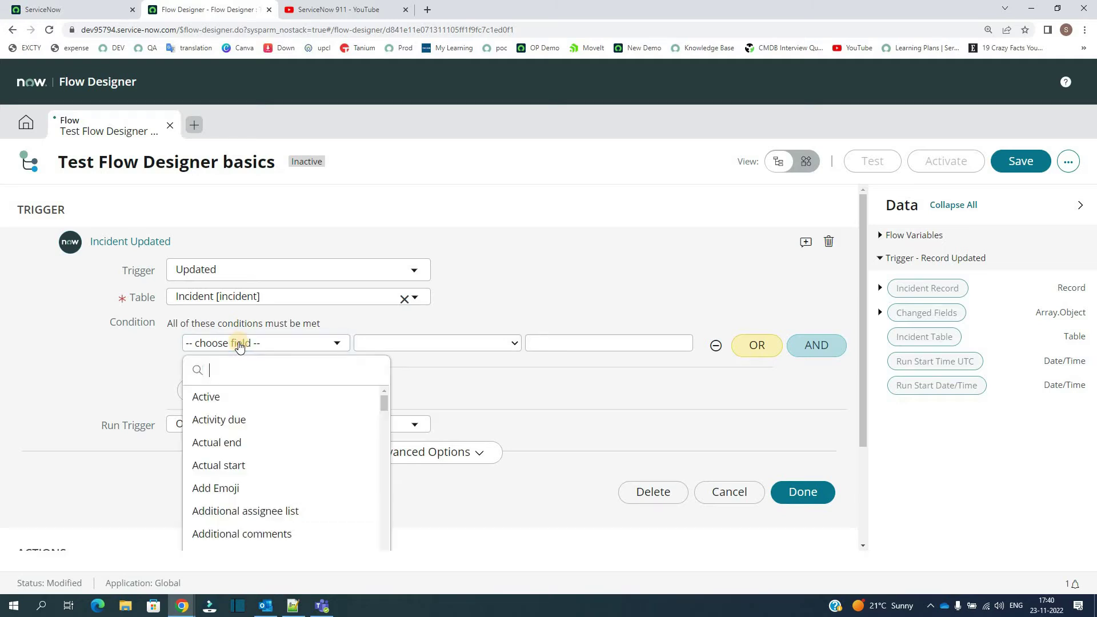
type("state")
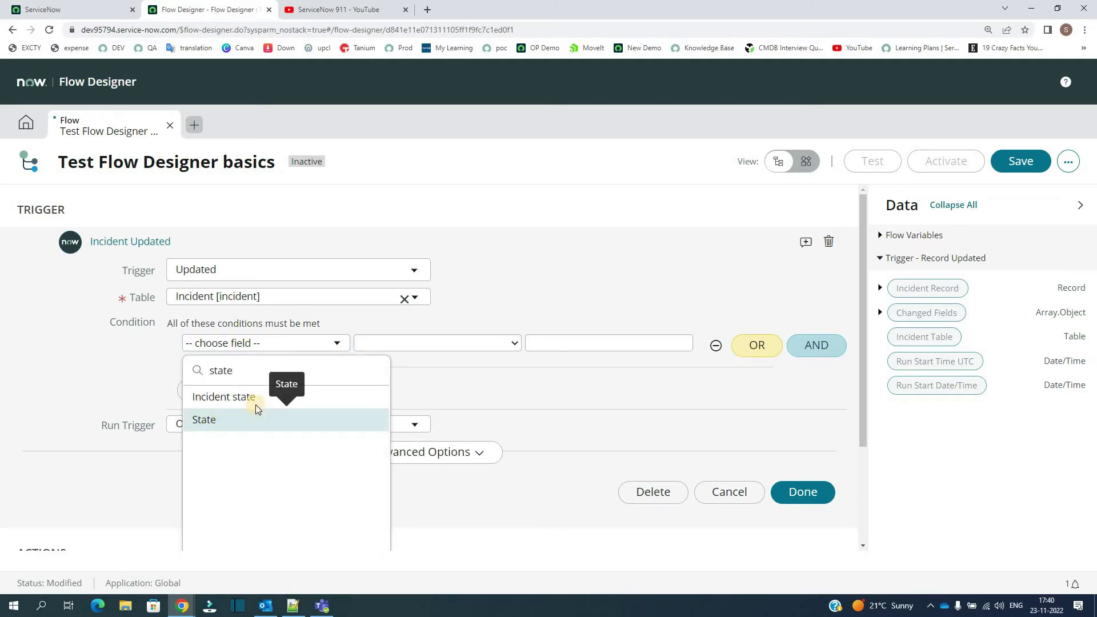
left_click(208, 419)
left_click(420, 343)
left_click(404, 297)
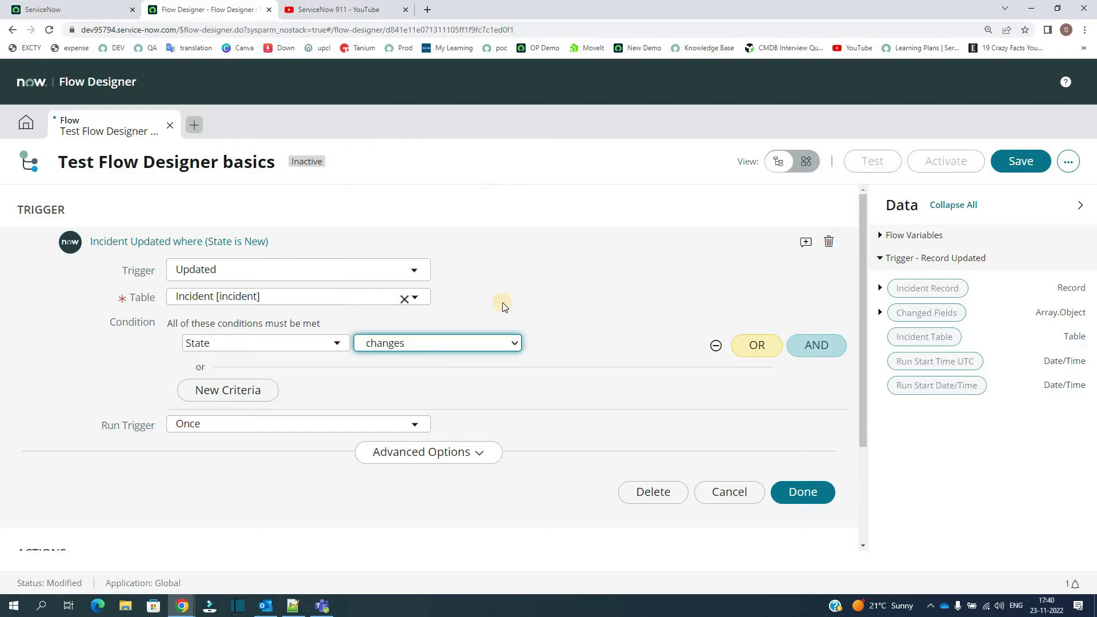
Set Run Trigger to 'For every update' and confirm the trigger with Done
left_click(223, 432)
left_click(209, 516)
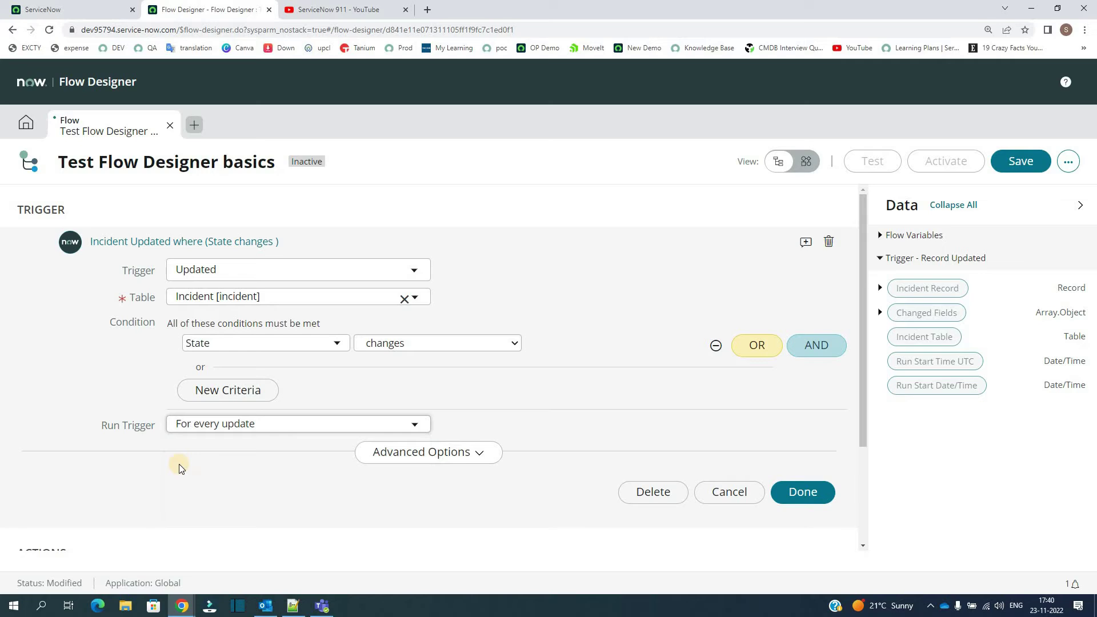
left_click(214, 424)
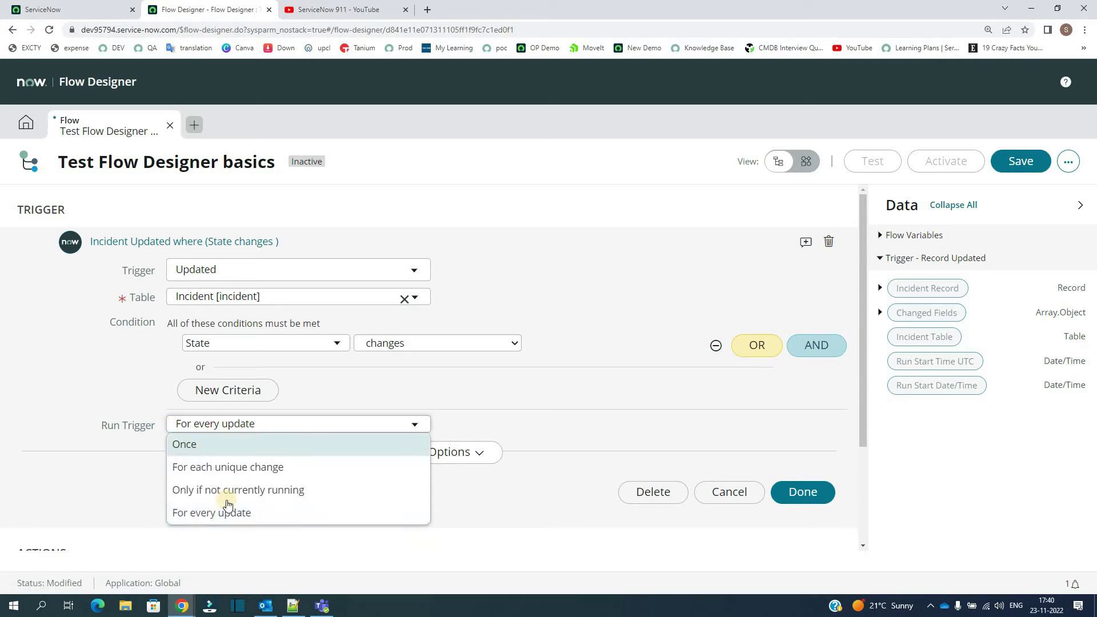
left_click(581, 315)
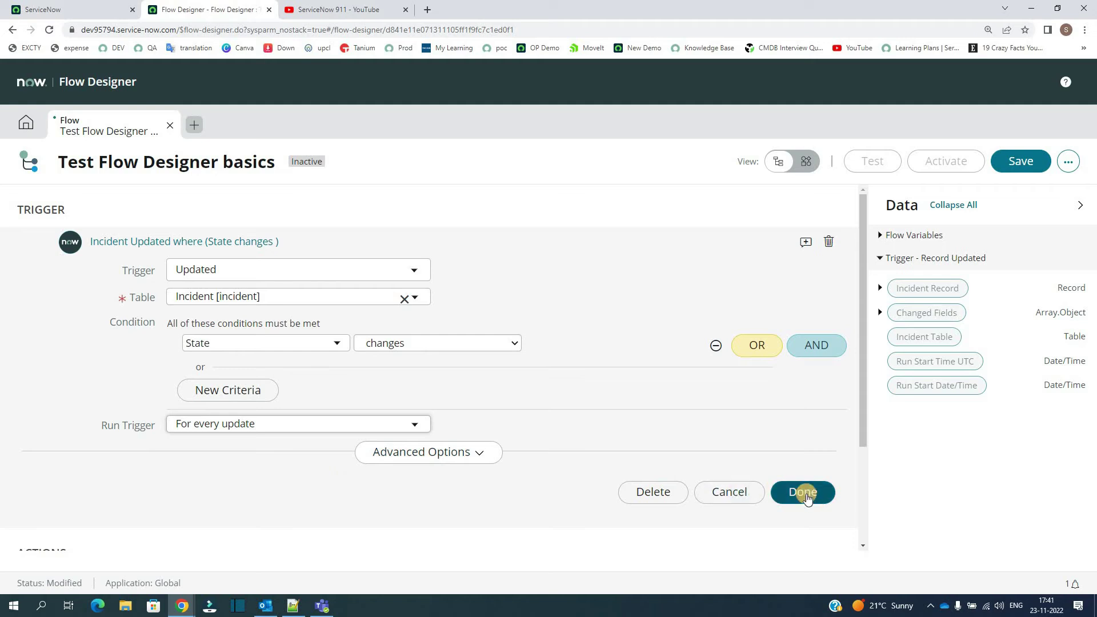
left_click(805, 493)
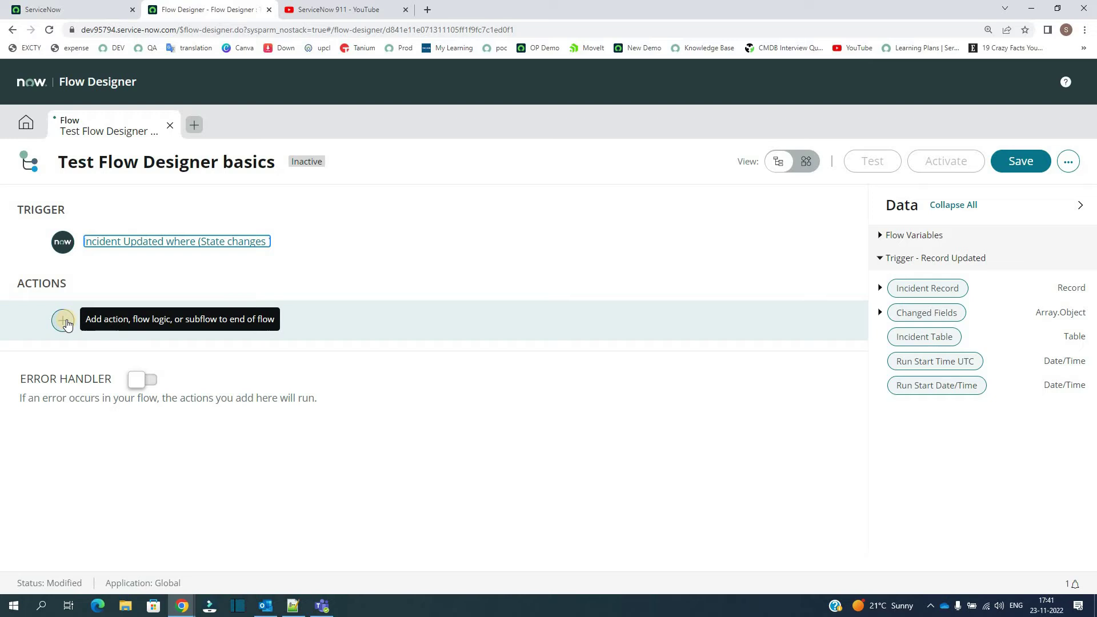
Add an Update Record action to the flow after the trigger
left_click(65, 321)
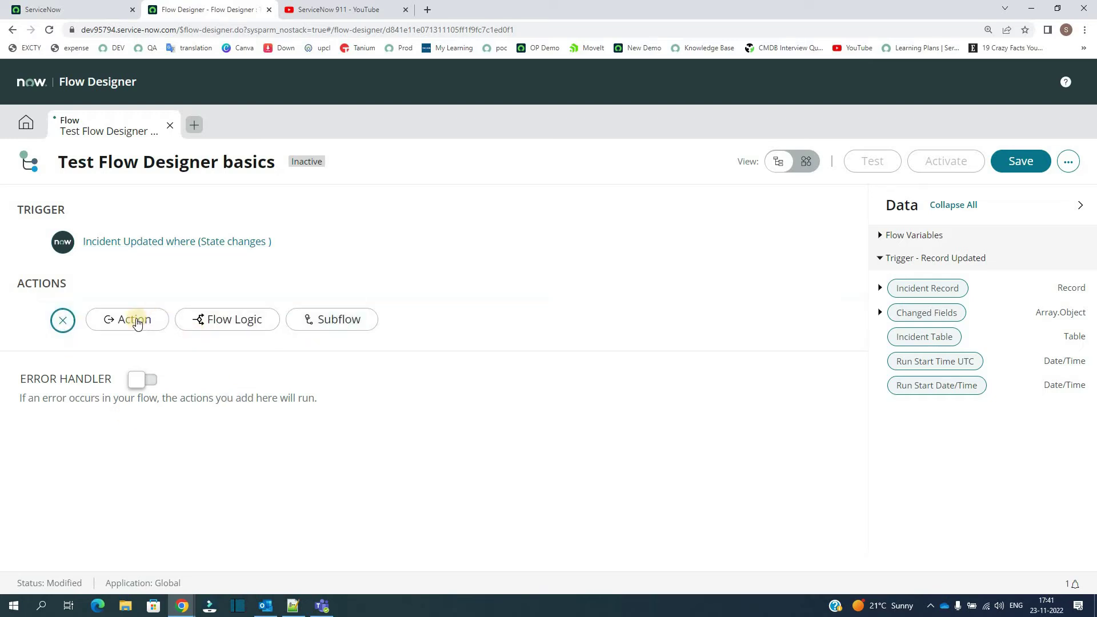
left_click(137, 321)
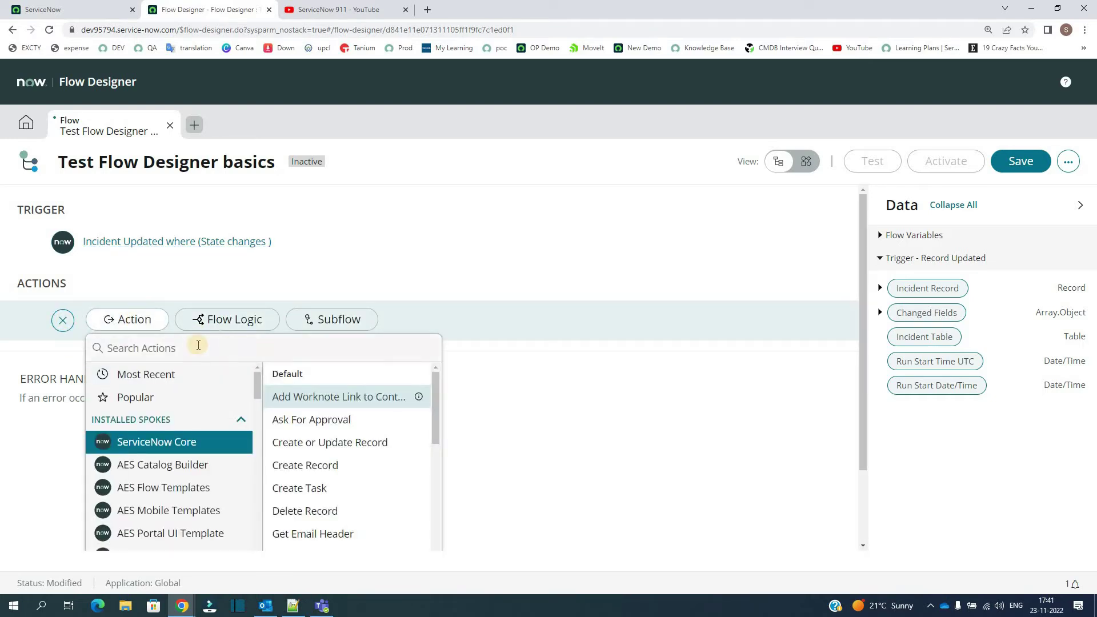
left_click(177, 347)
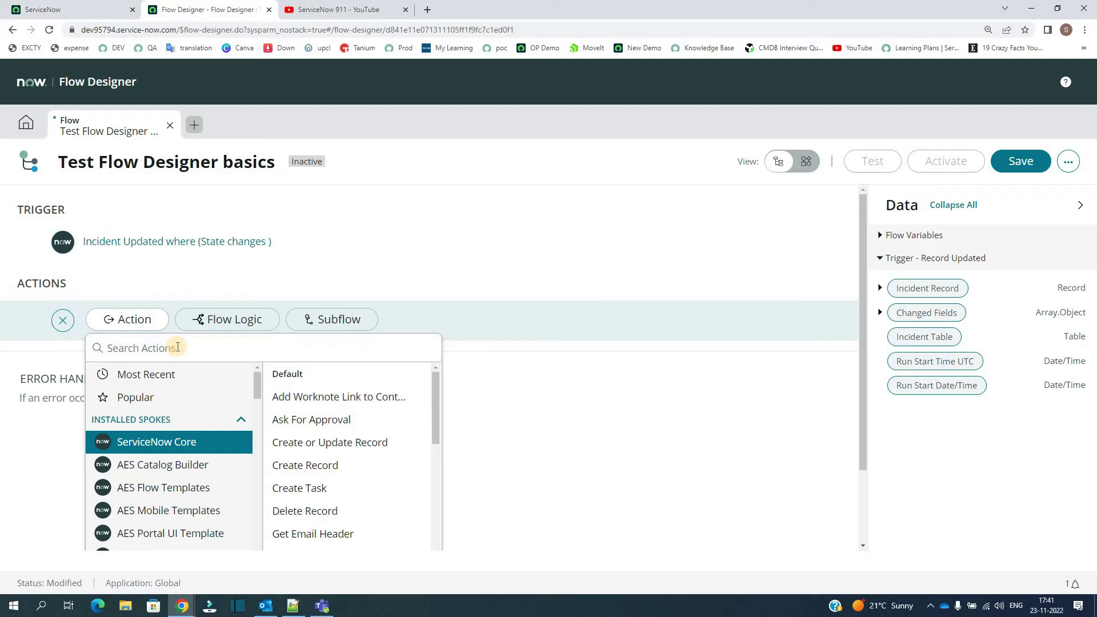
type("update")
key("BackSpace")
key("BackSpace")
type("ate")
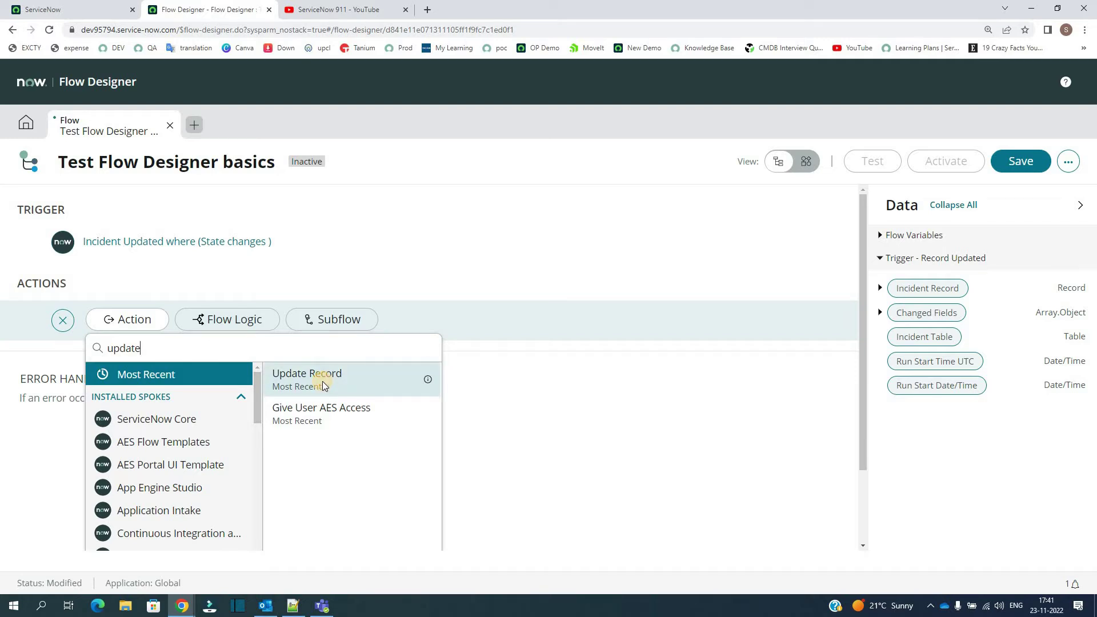
left_click(324, 382)
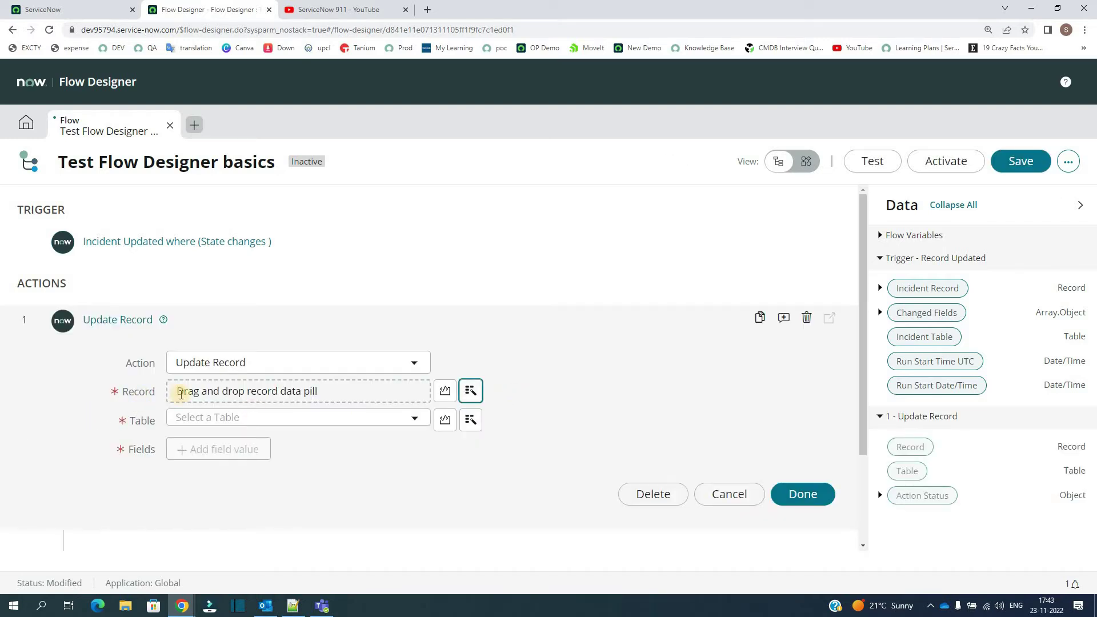
Set the action's Record to the trigger's Incident Record data pill
left_click(469, 390)
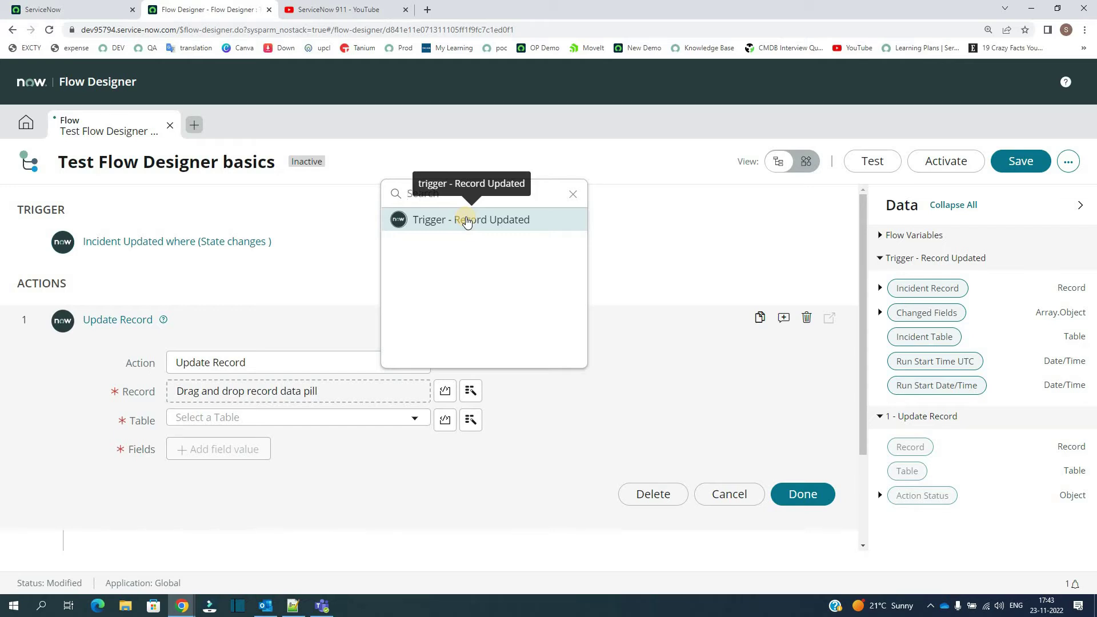
left_click(467, 222)
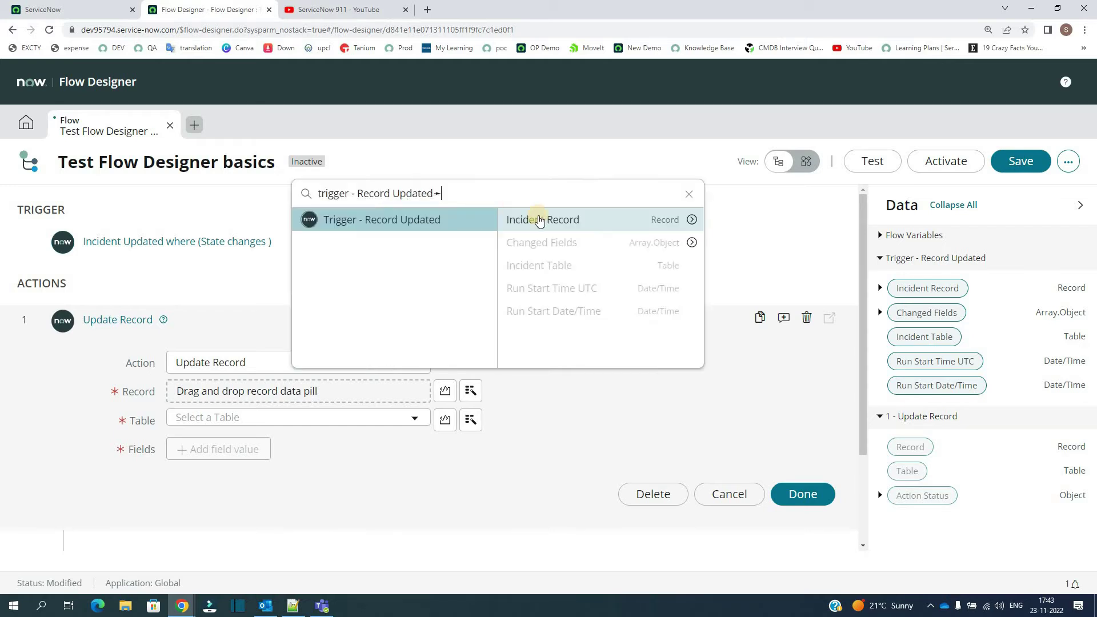
left_click(539, 220)
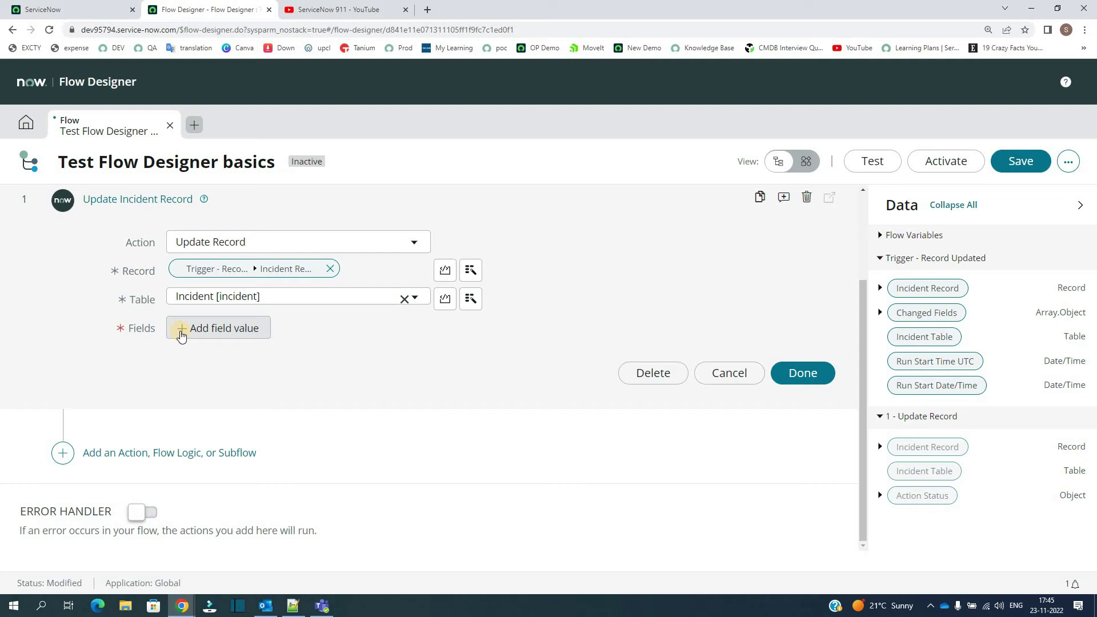
Add Short description as the incident field to update
left_click(180, 335)
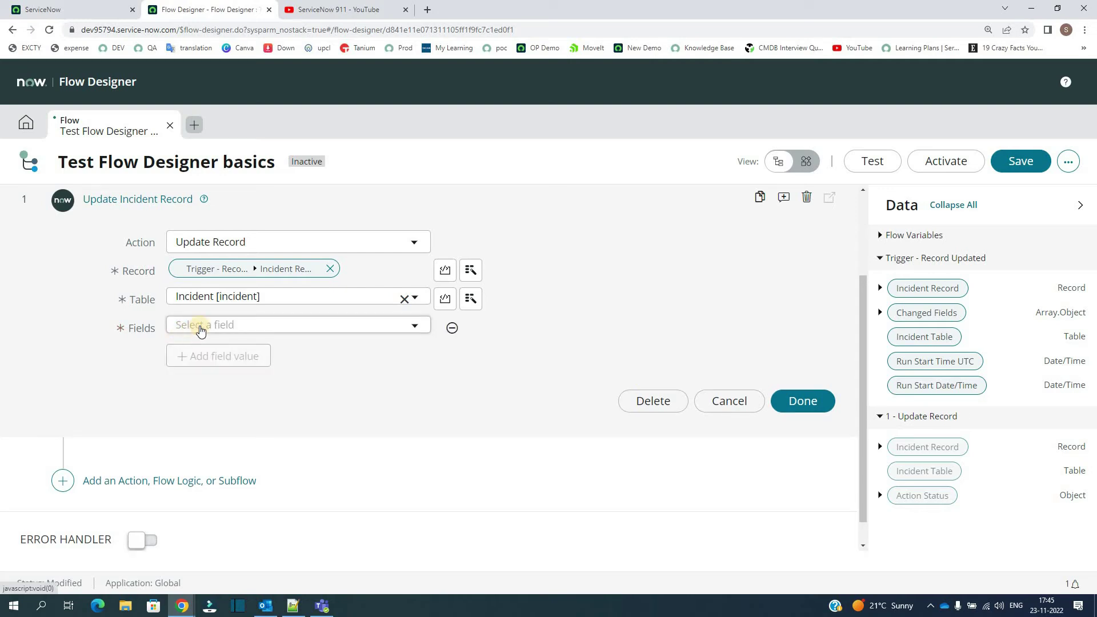
left_click(200, 327)
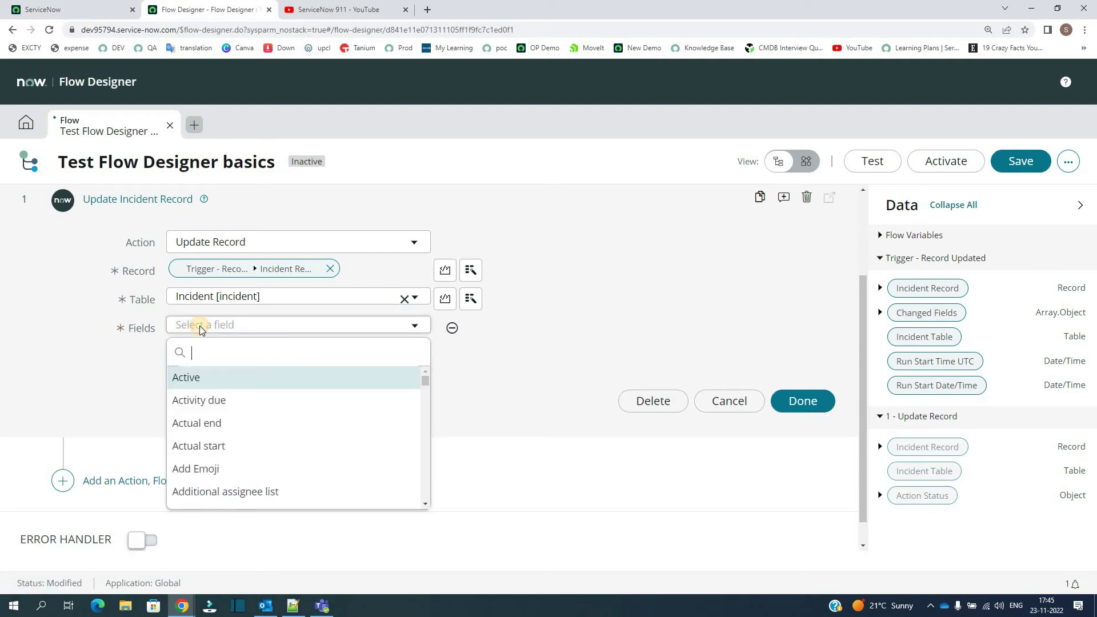
type("sho")
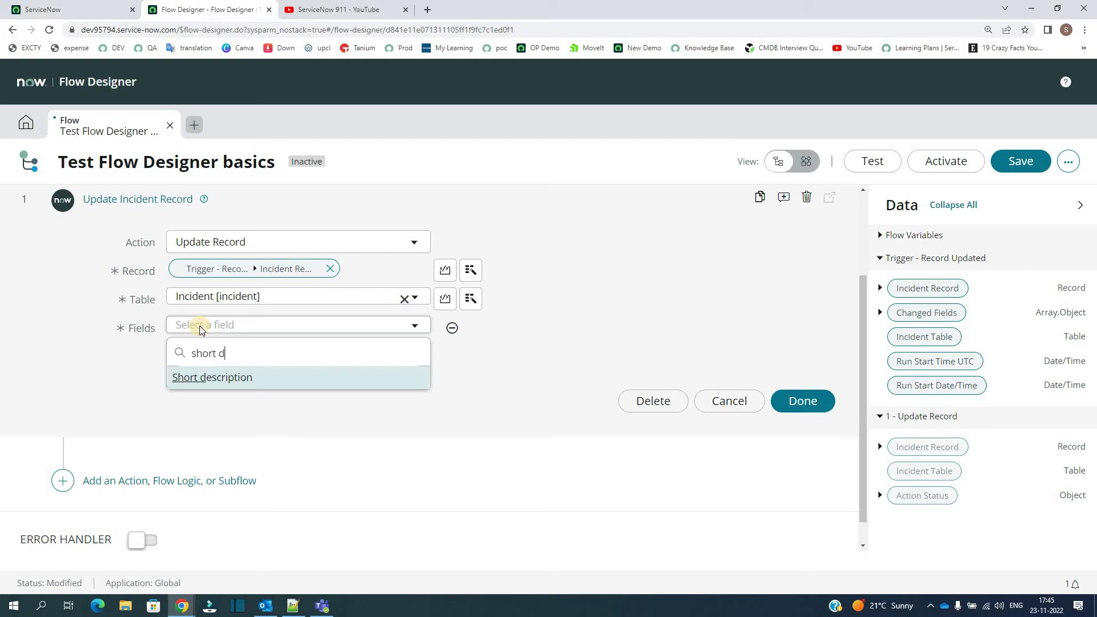
type("rt d")
left_click(245, 377)
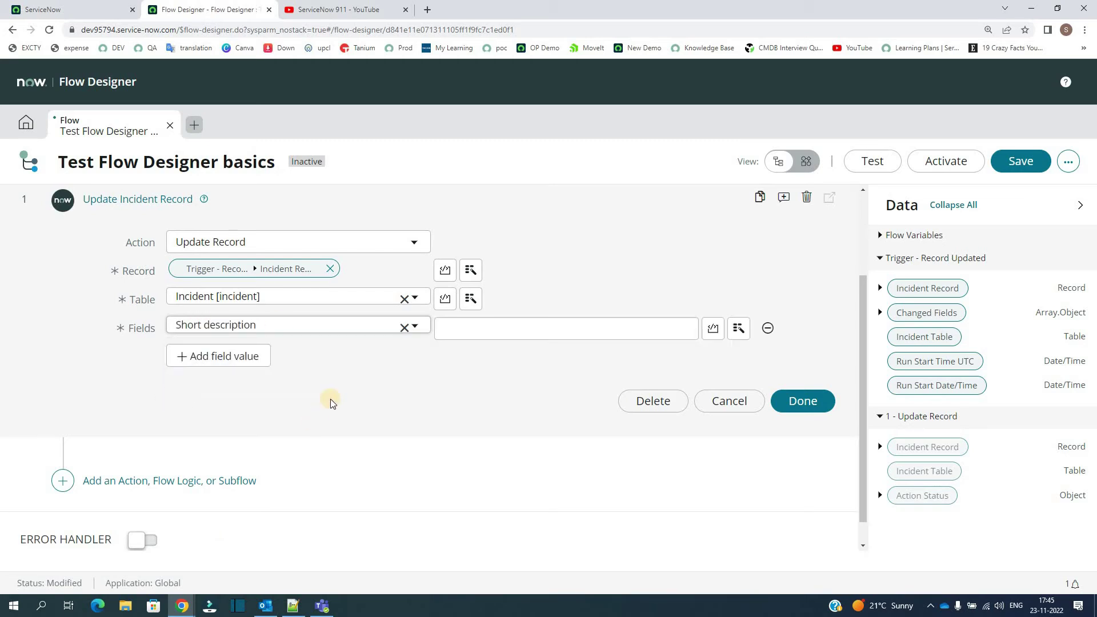
Set the Short description value to 'New State is : ' followed by the trigger incident's State pill
left_click(656, 327)
type("New State is :")
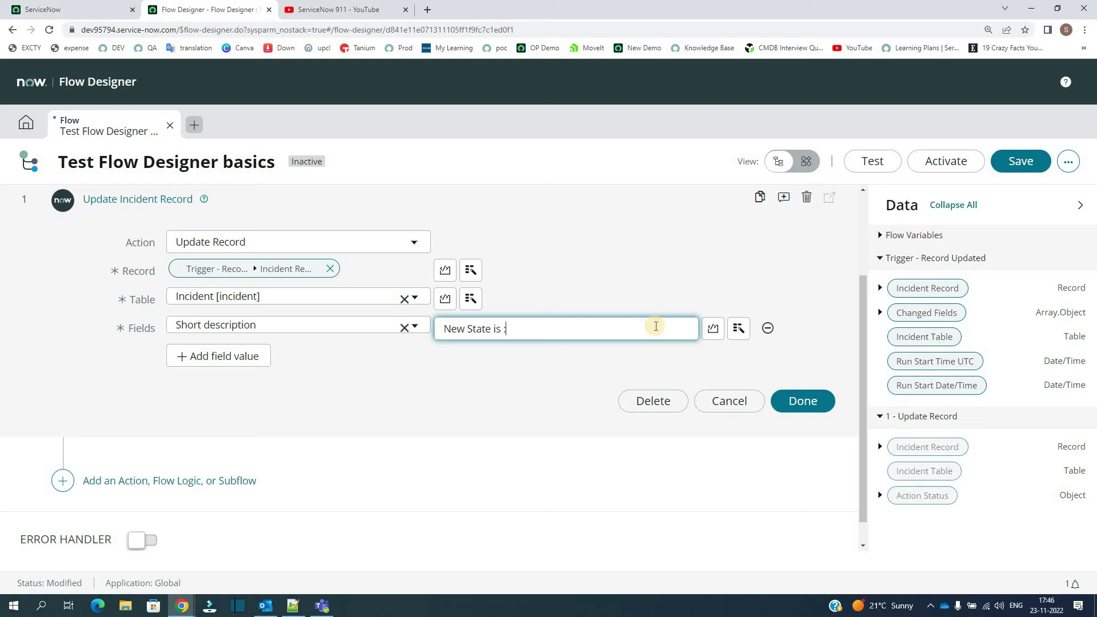
left_click(738, 328)
left_click(781, 387)
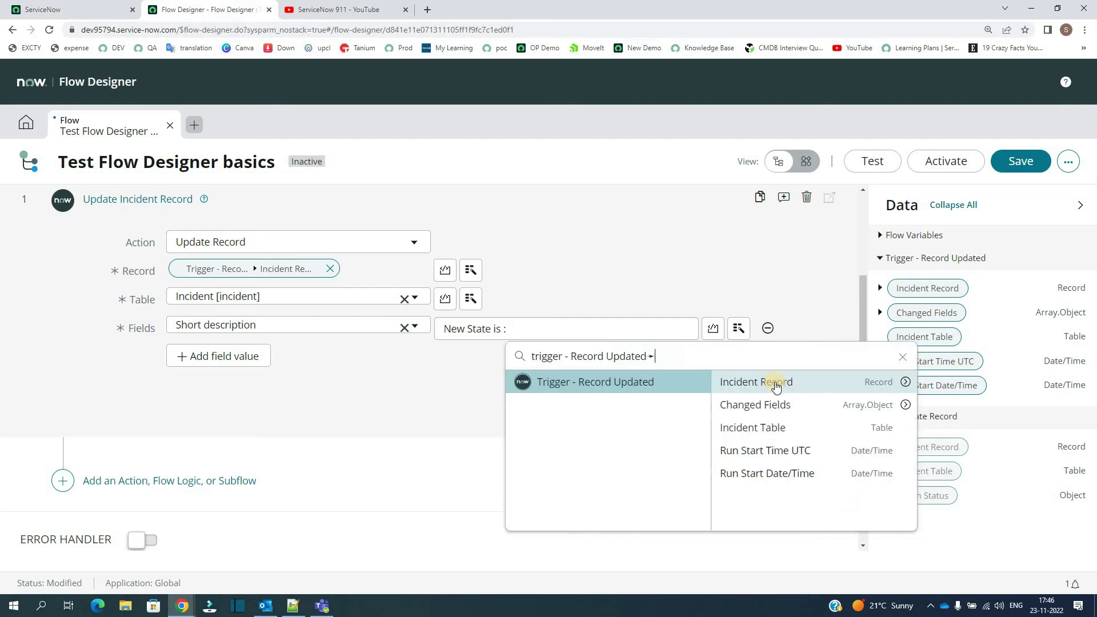
left_click(906, 382)
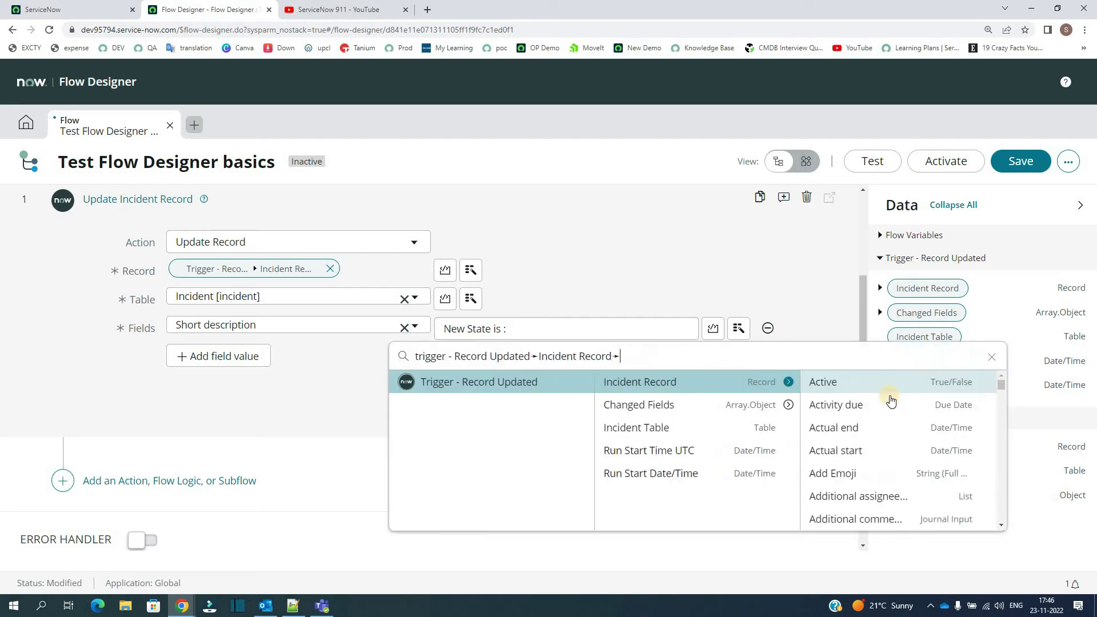
scroll(857, 445, "down", 8)
scroll(844, 459, "down", 15)
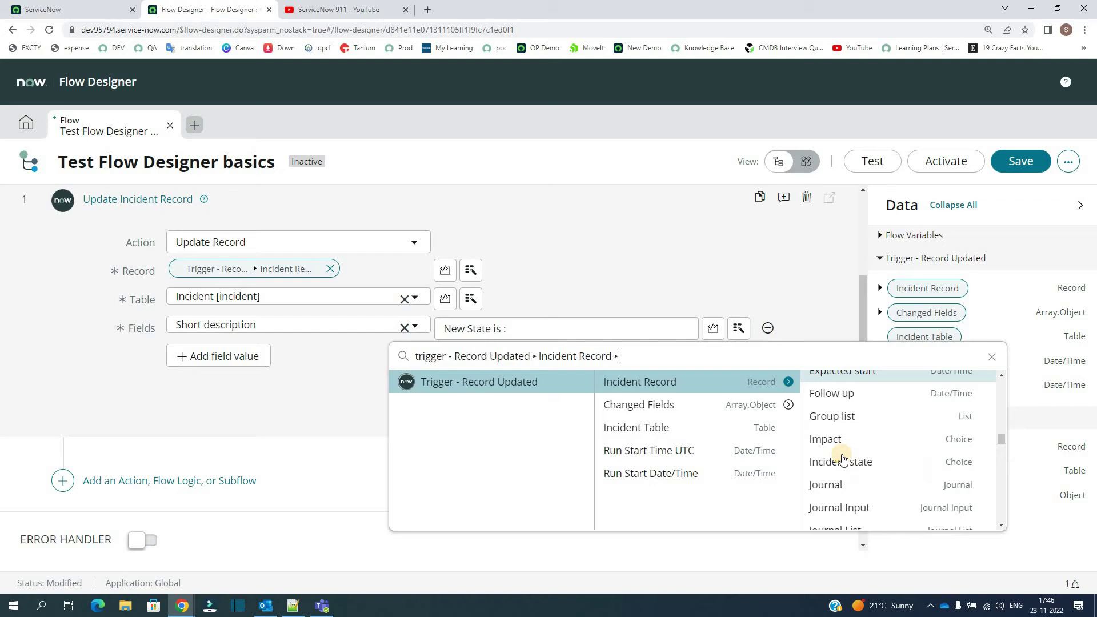
scroll(832, 474, "down", 3)
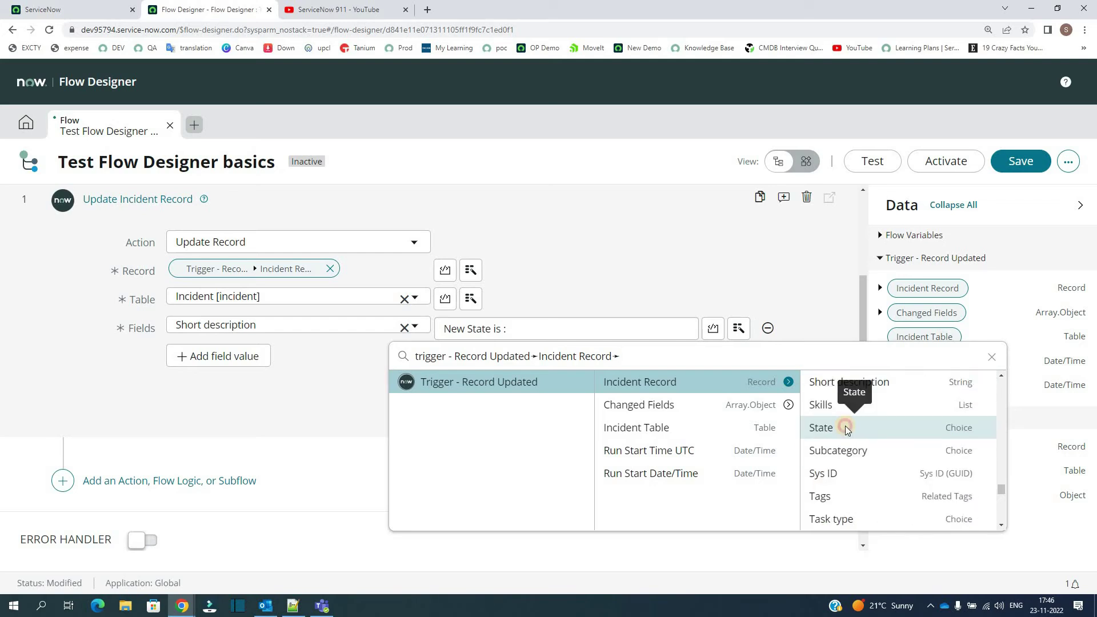
left_click(840, 423)
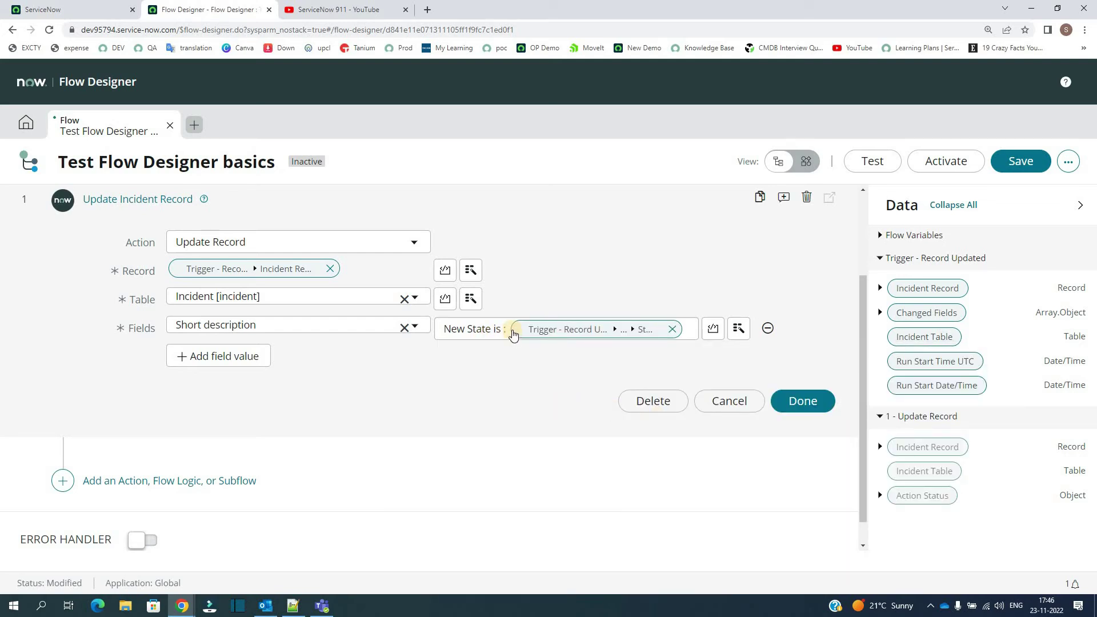
left_click_drag(513, 329, 440, 330)
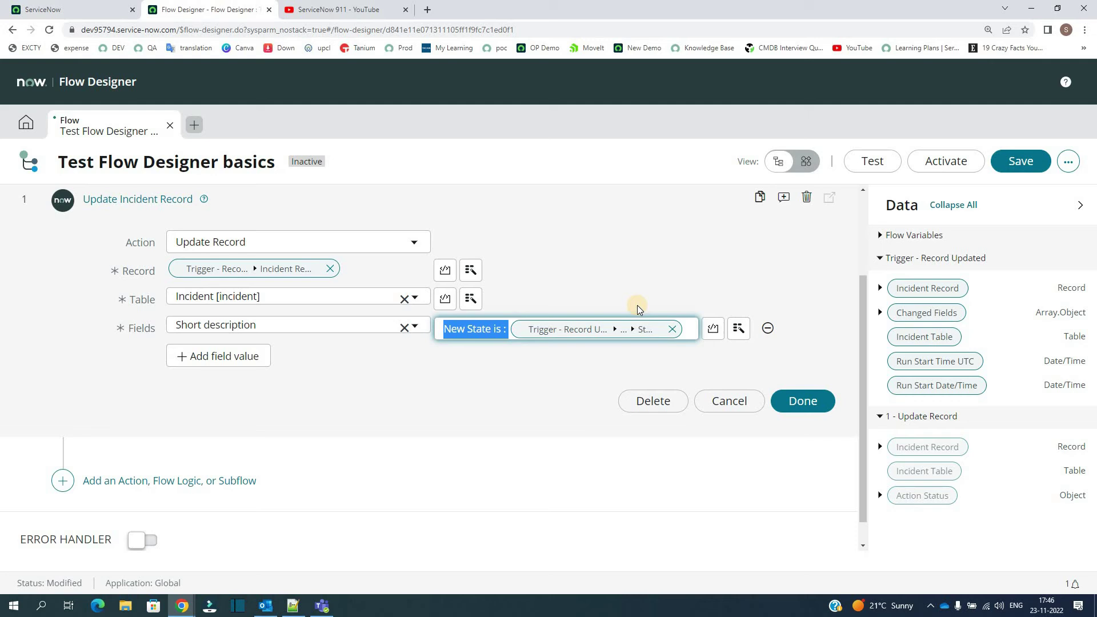
left_click(506, 335)
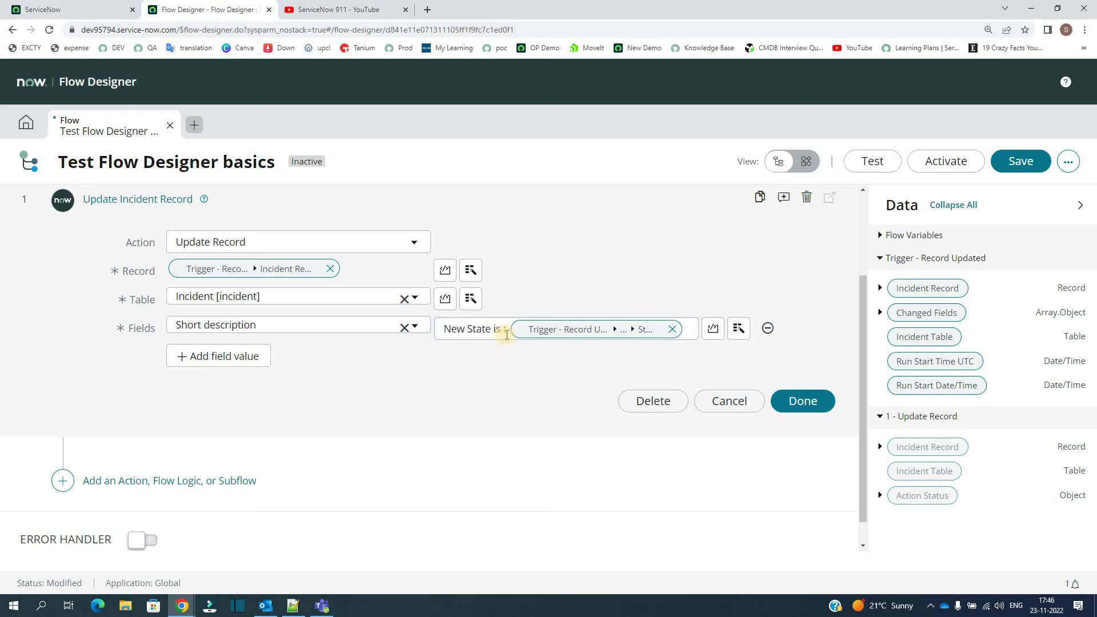
left_click_drag(505, 332, 437, 330)
Confirm the Update Incident Record action and activate 'Test Flow Designer basics'
left_click(584, 264)
left_click(802, 403)
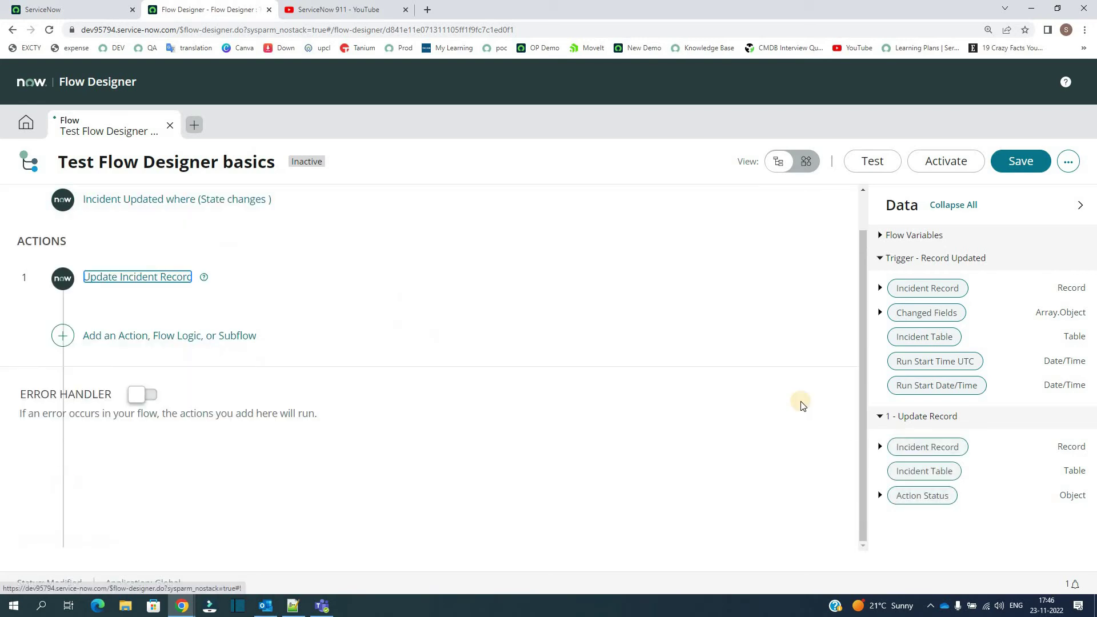
left_click(947, 162)
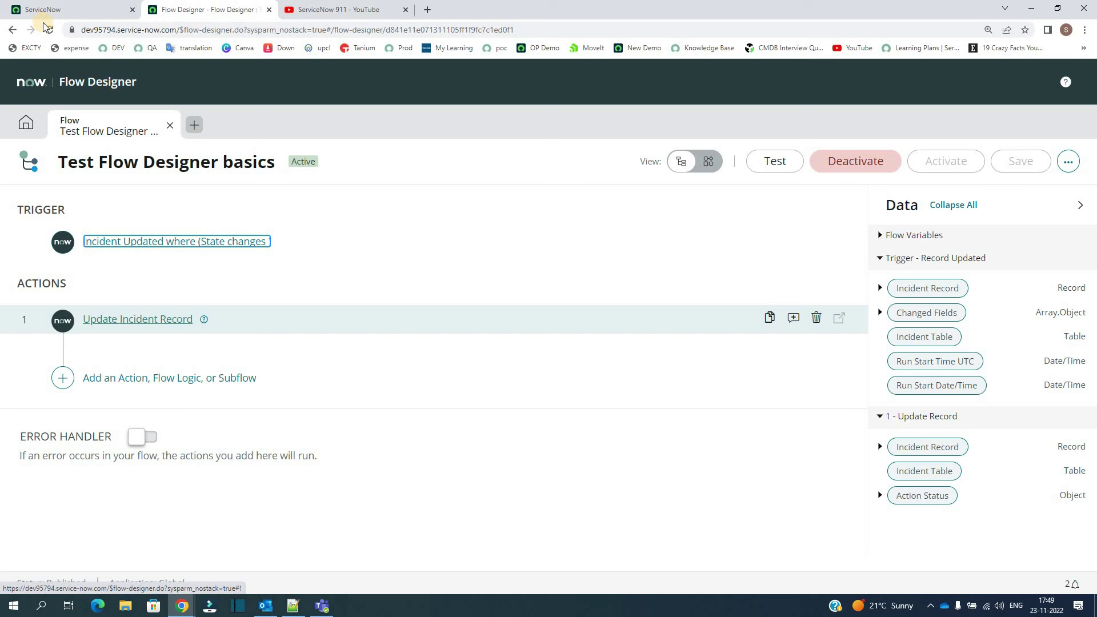
Open the On Hold application-outage incident from Incident > Open and set its State to In Progress
left_click(69, 9)
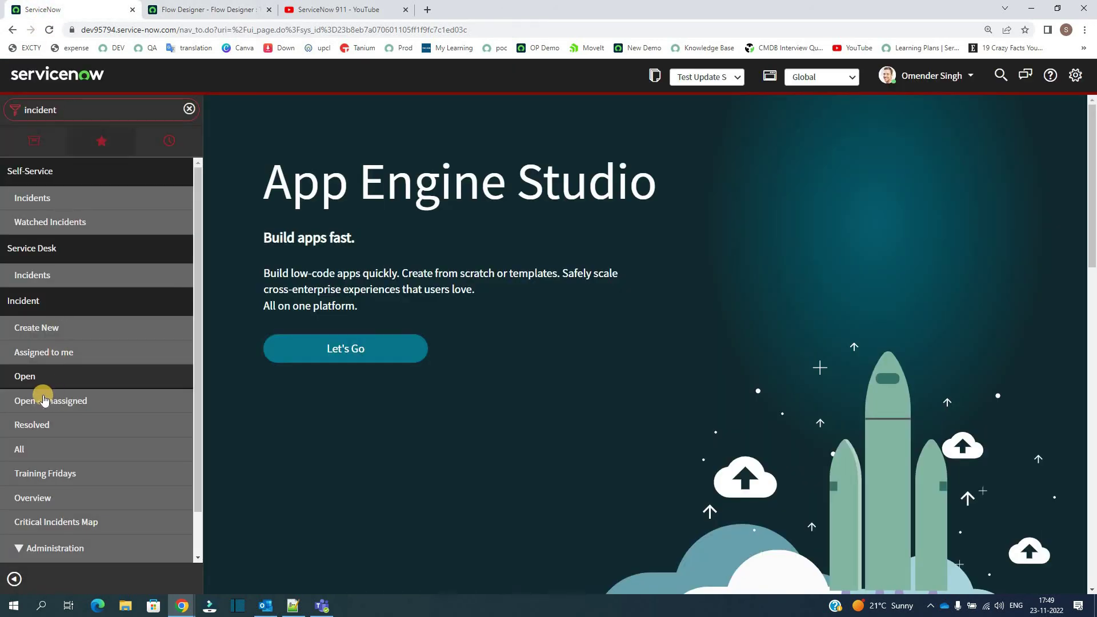
left_click(21, 382)
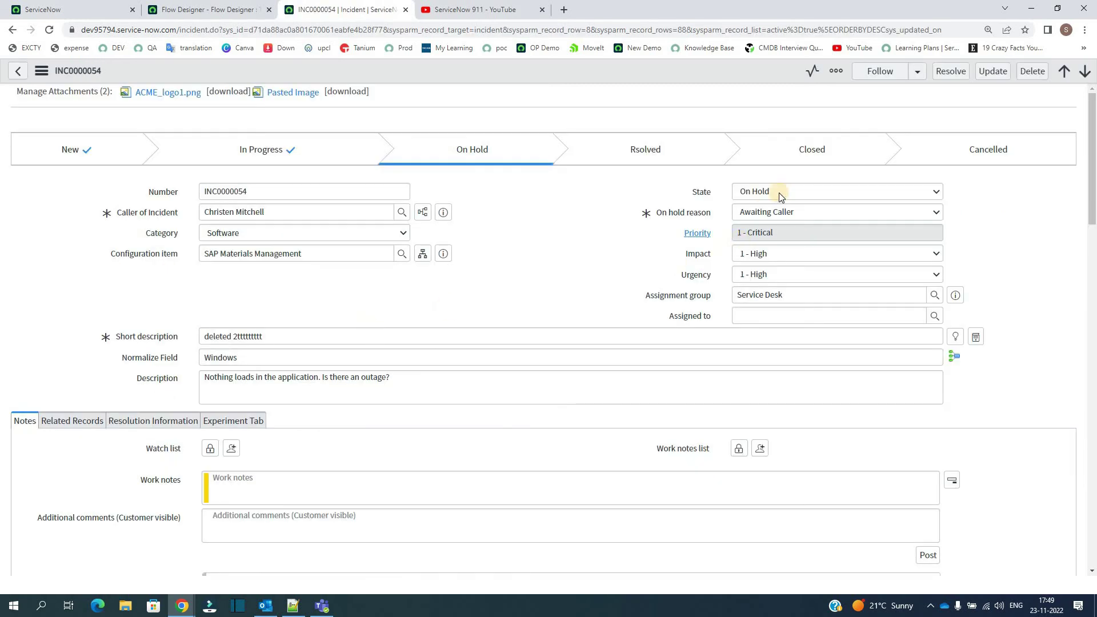
left_click(779, 193)
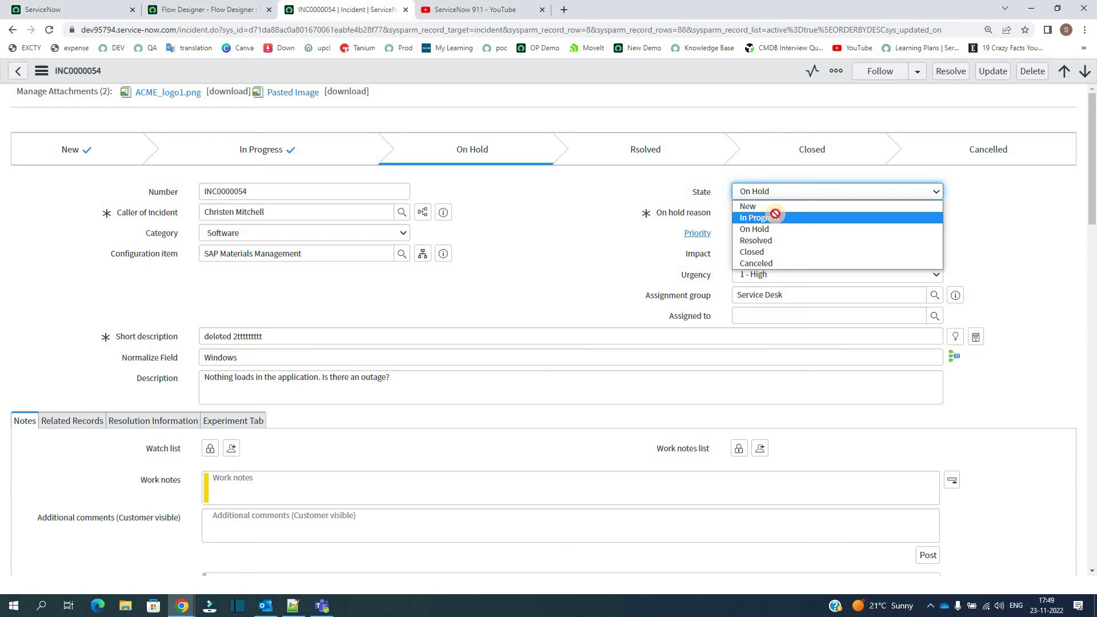
left_click(776, 217)
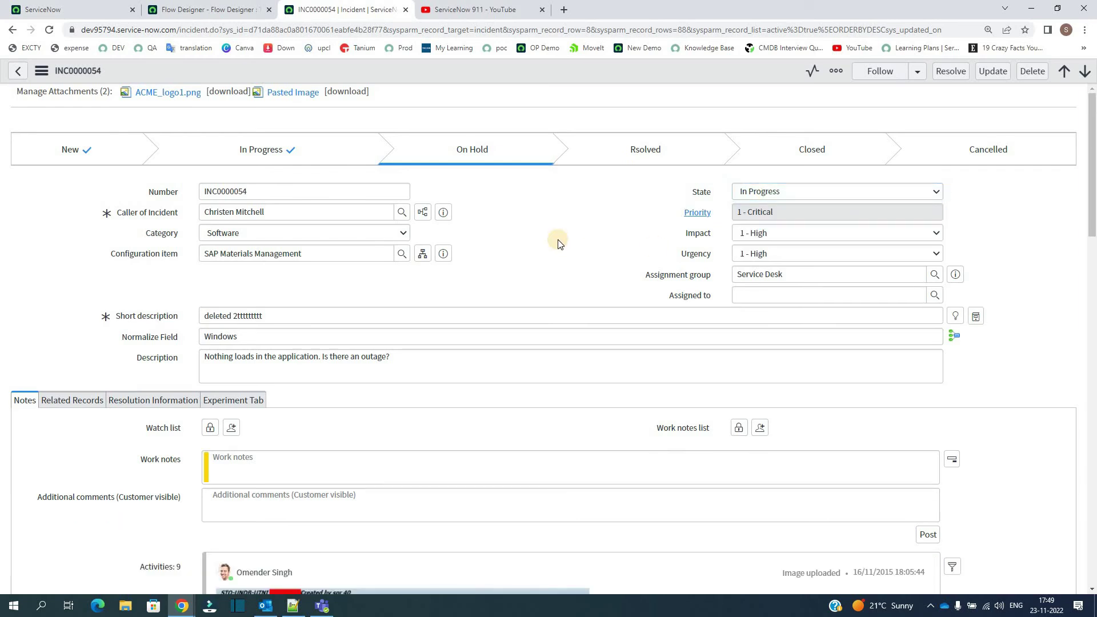
scroll(557, 240, "down", 3)
scroll(488, 71, "up", 3)
Save the incident and verify its Short description reads 'New State is : In Progress'
right_click(506, 73)
left_click(507, 76)
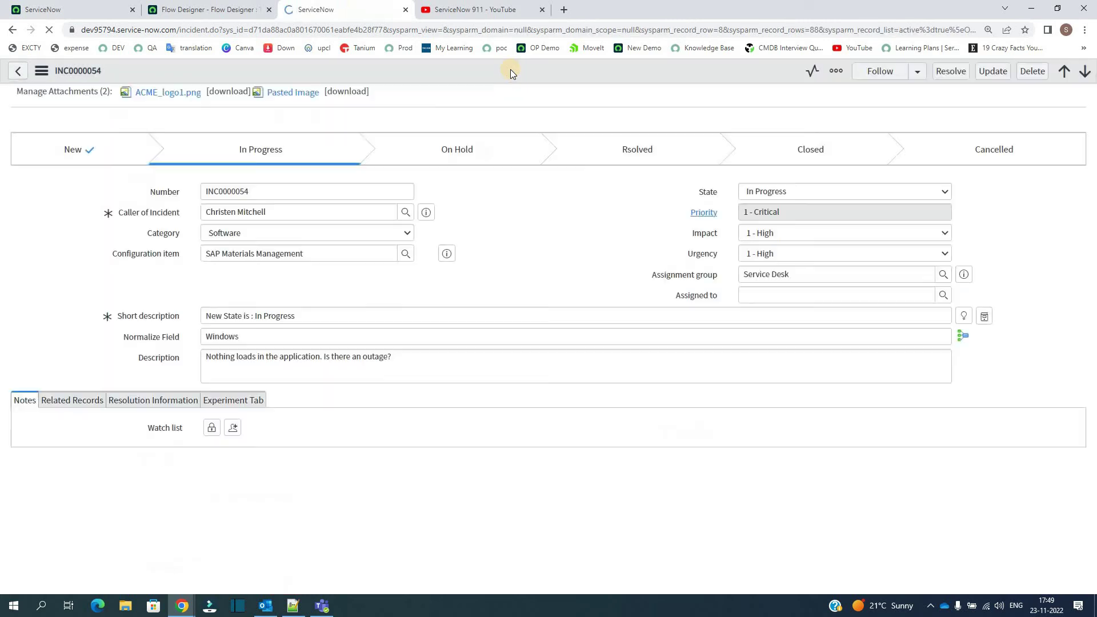
triple_click(346, 224)
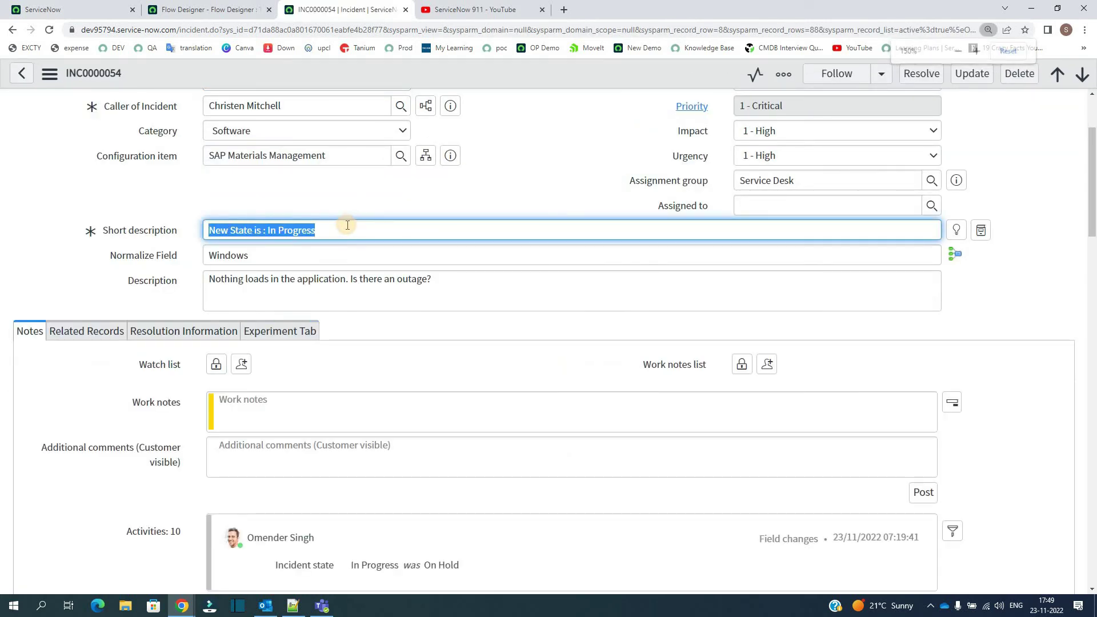
double_click(296, 230)
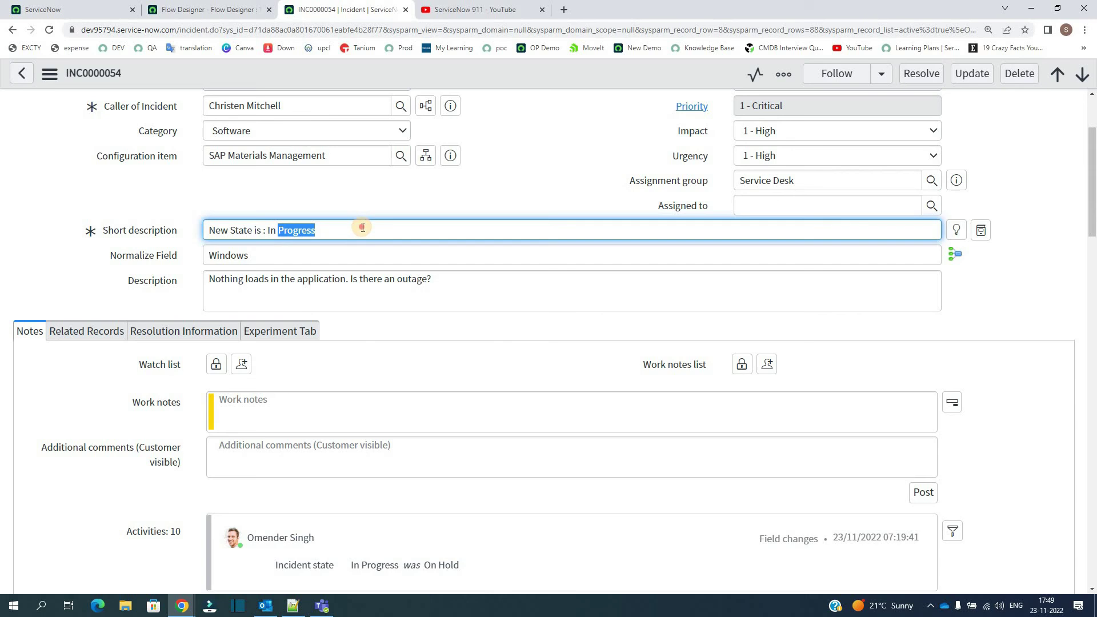
left_click(379, 207)
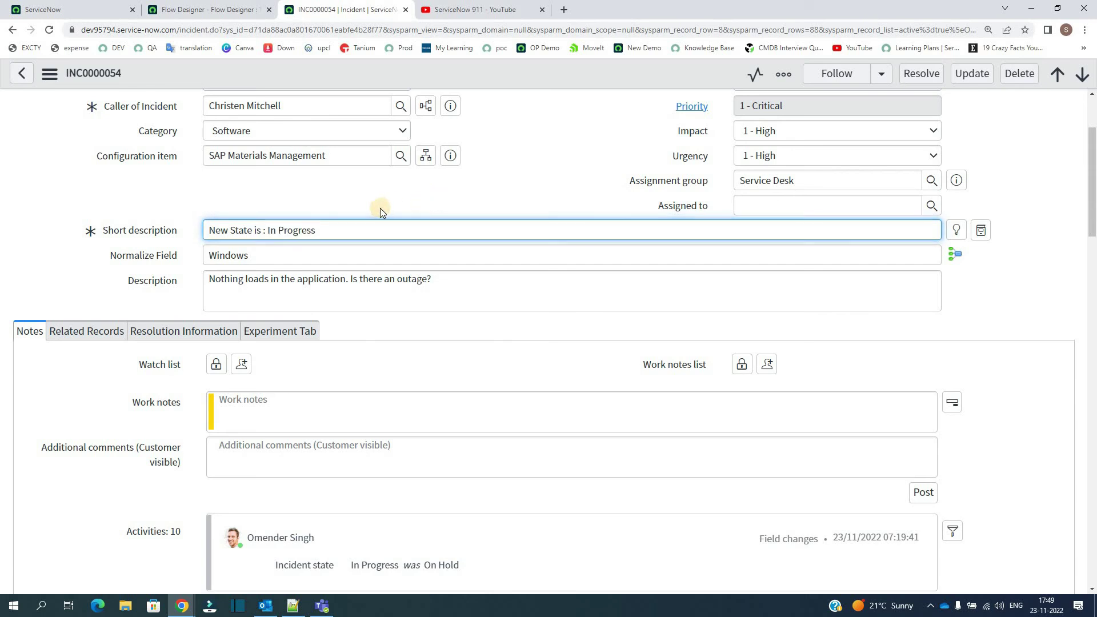
left_click(210, 11)
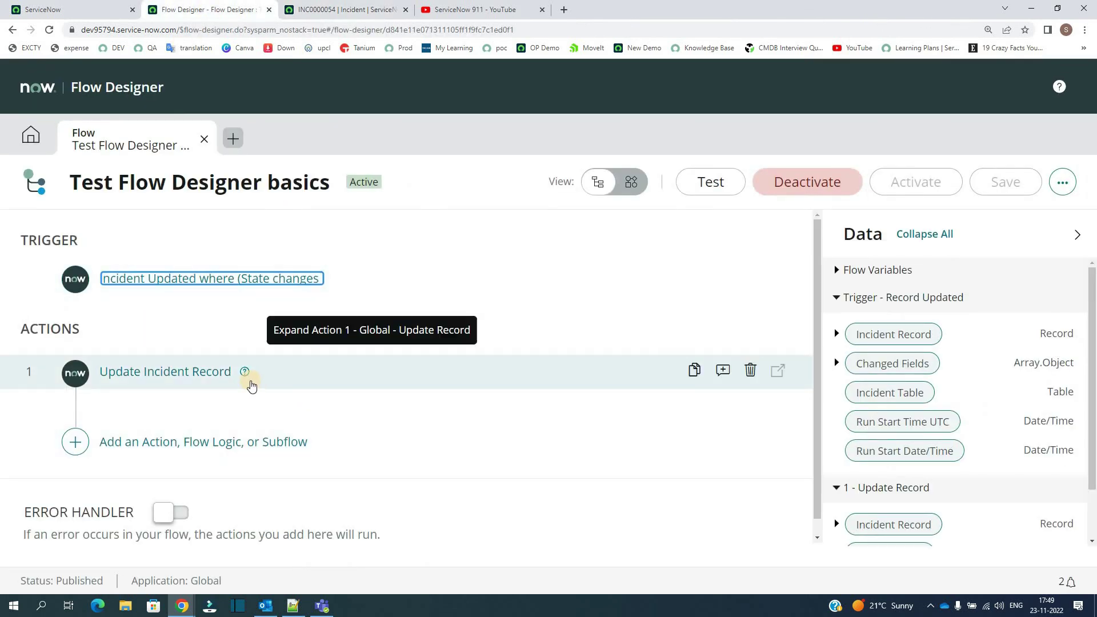
key("ctrl+Tab")
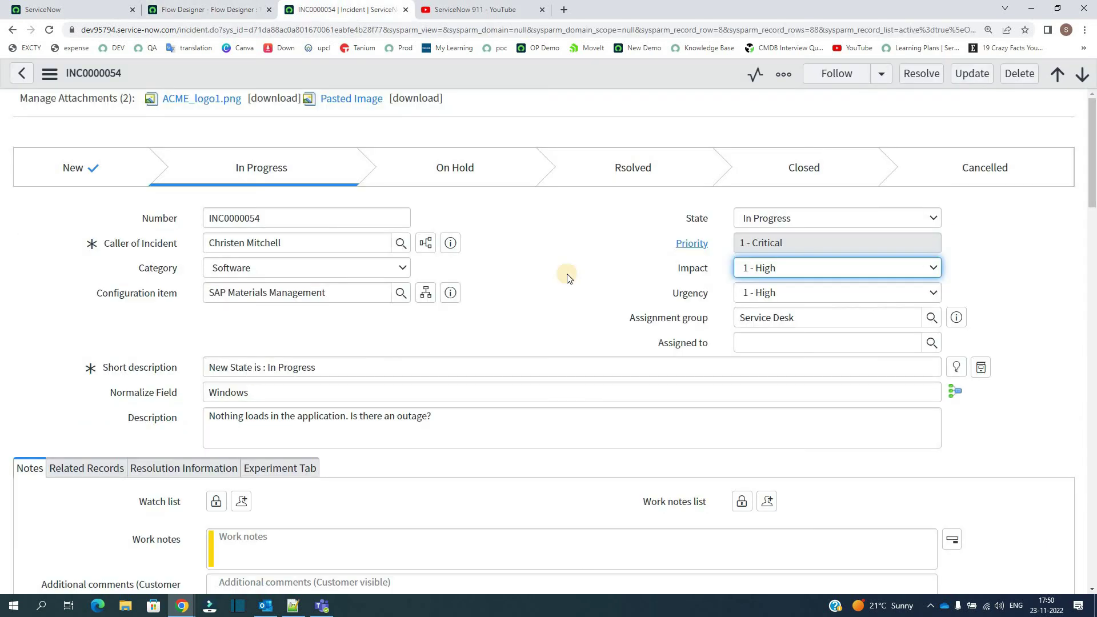